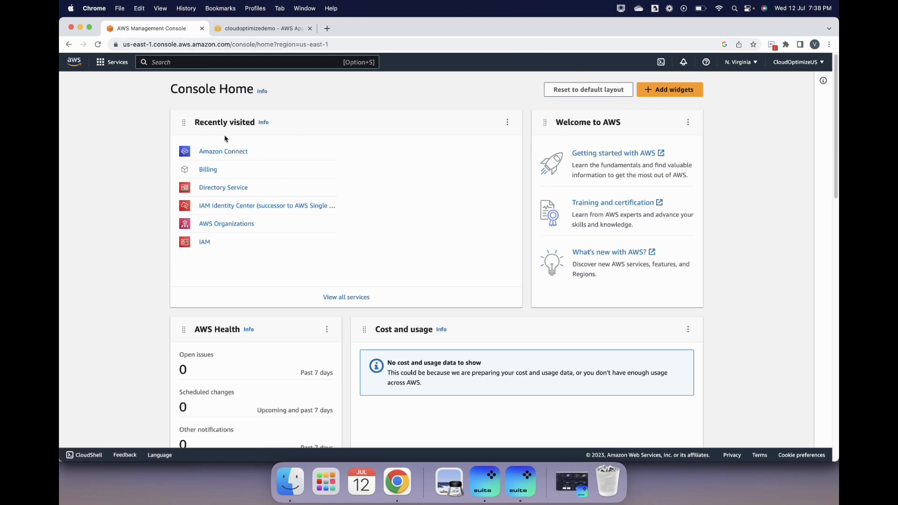
# Step: Open the Amazon Connect instance list and check the channels of the cloudoptimizedemo instance
pyautogui.click(223, 151)
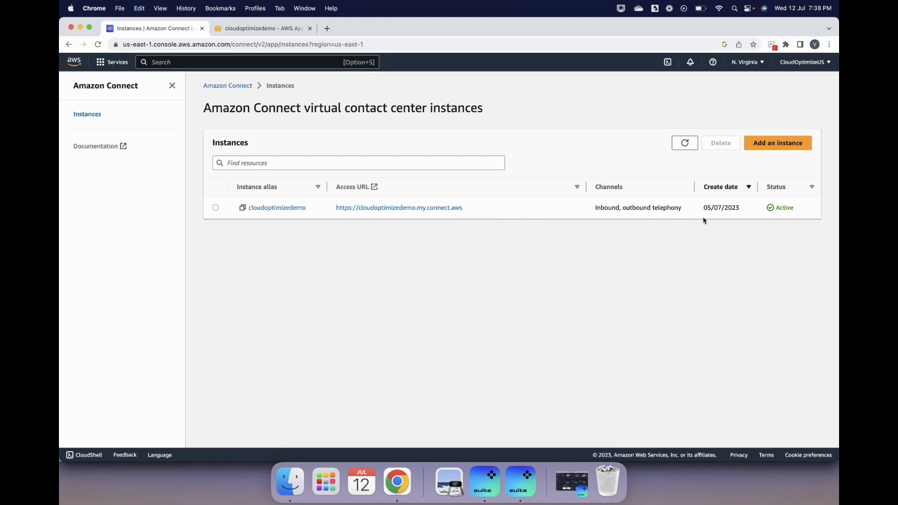
pyautogui.moveTo(683, 208); pyautogui.dragTo(594, 208)
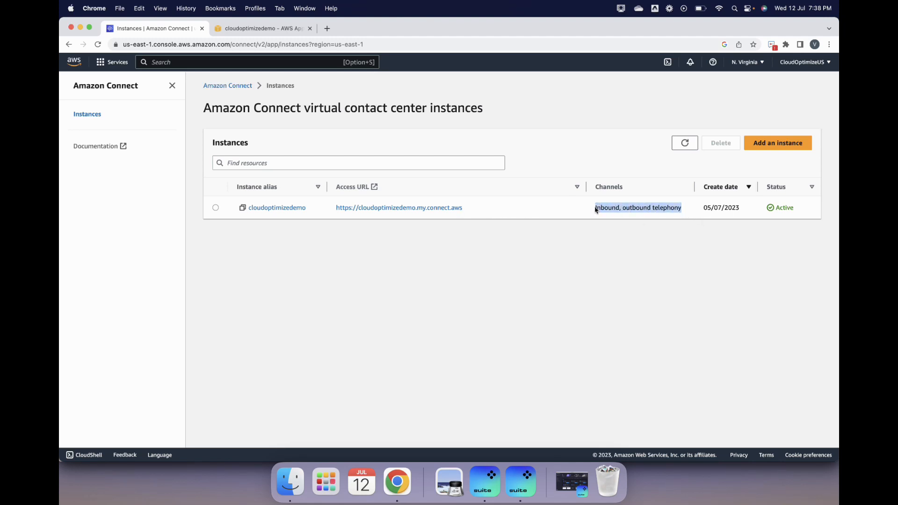
pyautogui.click(570, 270)
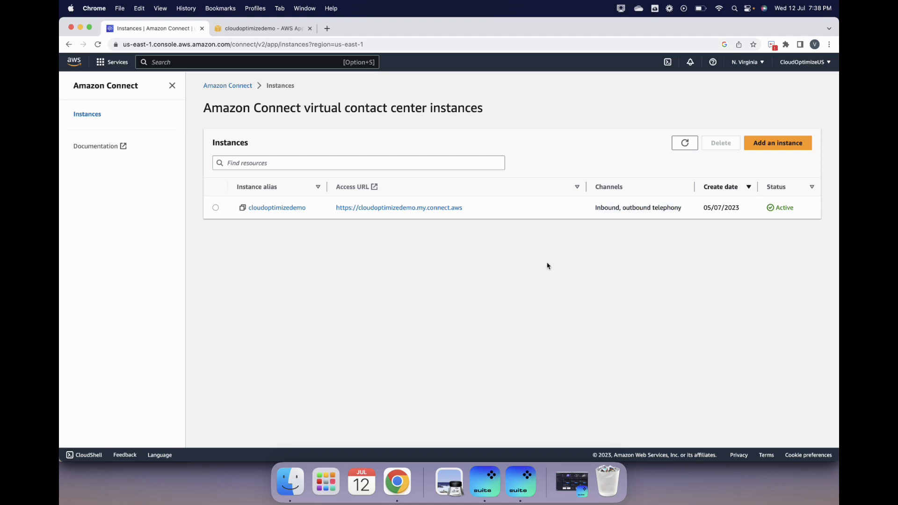
# Step: Sign in to the cloudoptimizedemo Amazon Connect instance by entering the account password for the remembered username
pyautogui.click(245, 29)
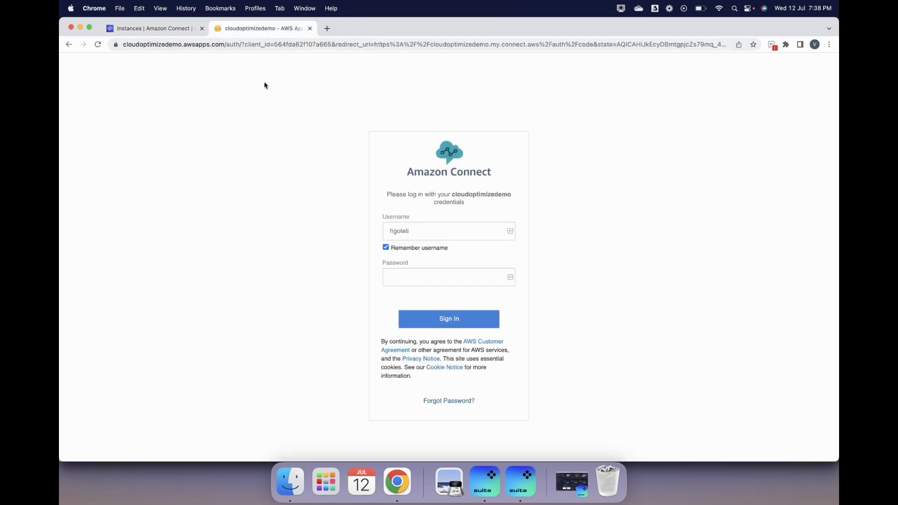
pyautogui.click(442, 271)
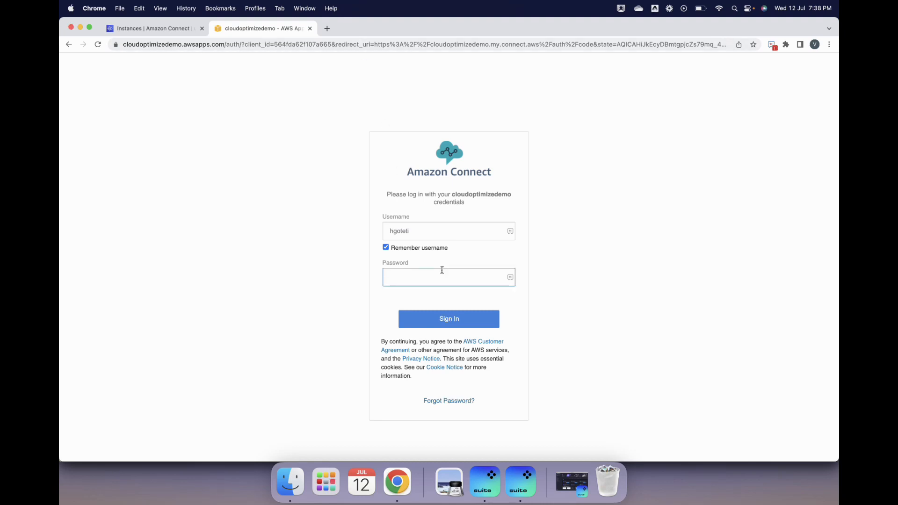
pyautogui.write('••••••••••')
pyautogui.press('Return')
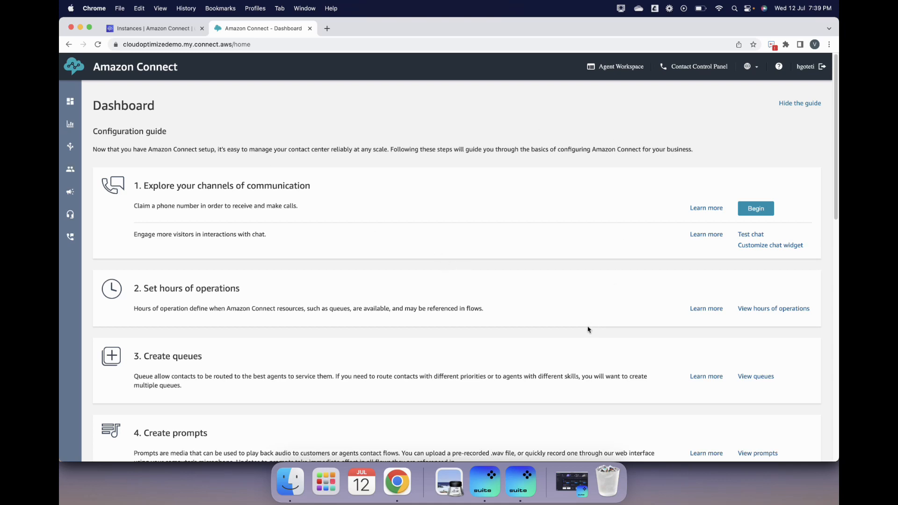
# Step: Review the dashboard's configuration guide, from exploring communication channels to configuring users, and read the phone number claiming entry
pyautogui.scroll(-1, 441, 281)
pyautogui.scroll(1, 441, 284)
pyautogui.scroll(-6, 442, 281)
pyautogui.scroll(6, 445, 278)
pyautogui.scroll(-4, 414, 367)
pyautogui.scroll(-2, 414, 368)
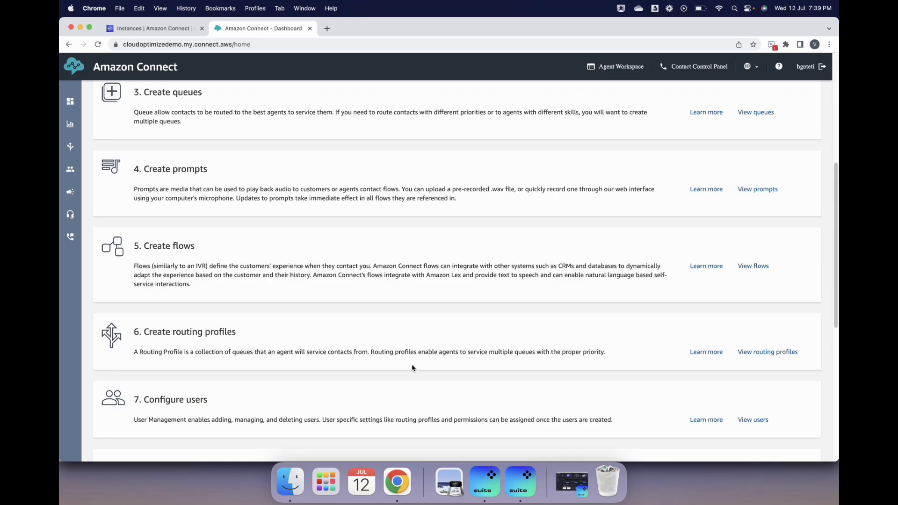
pyautogui.scroll(-4, 411, 366)
pyautogui.scroll(10, 366, 367)
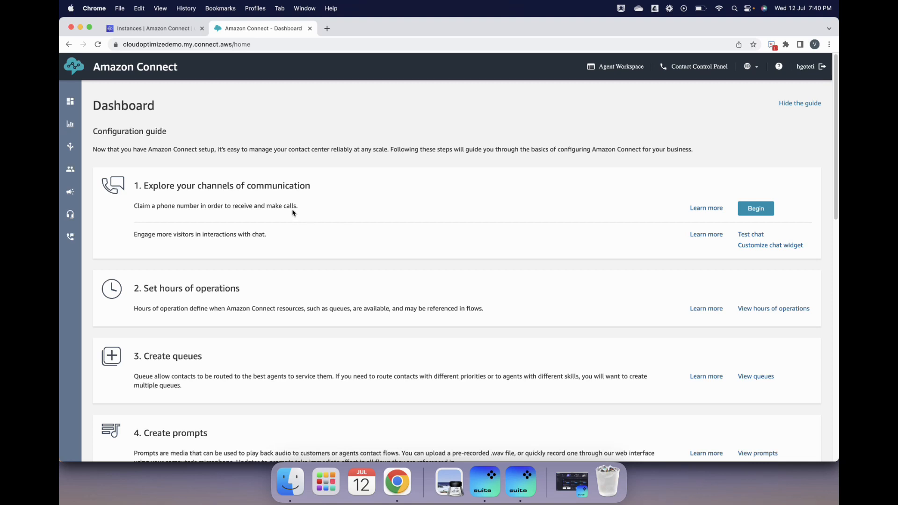
pyautogui.moveTo(133, 208); pyautogui.dragTo(306, 202)
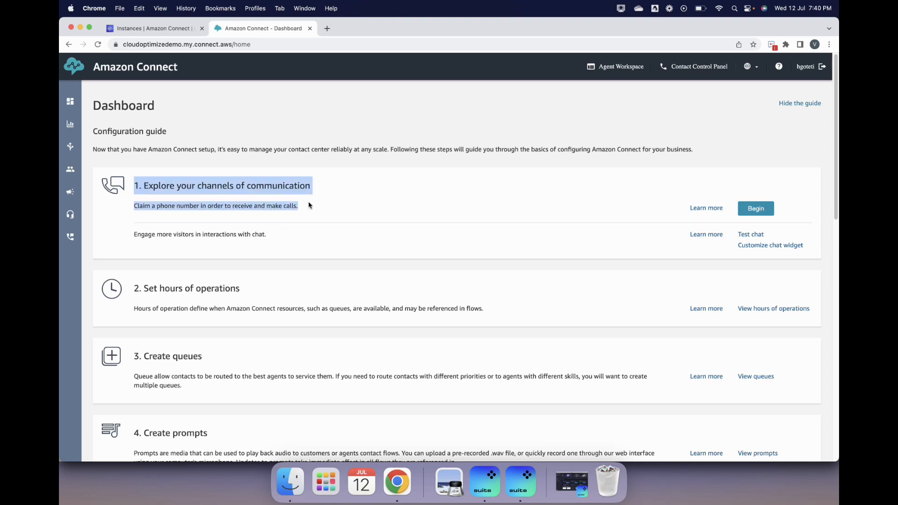
pyautogui.click(379, 212)
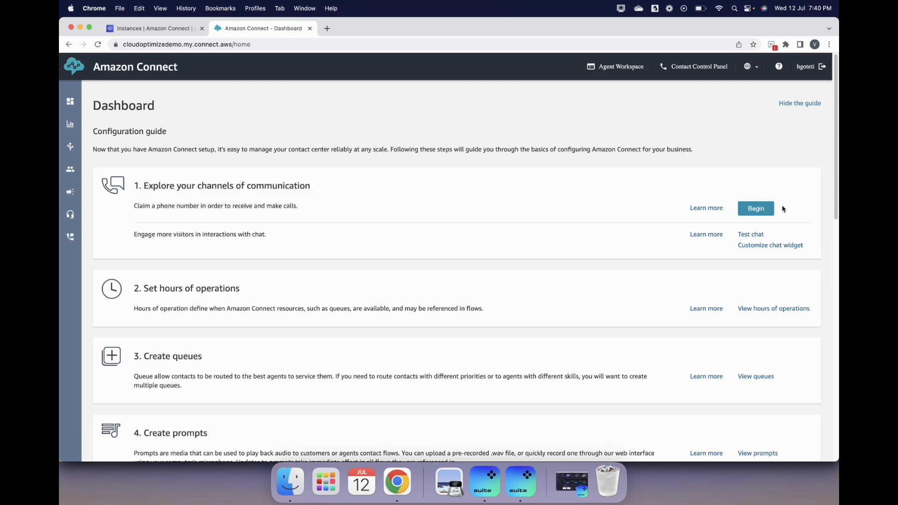
# Step: Begin claiming a phone number from the first configuration guide entry and set the country to United States
pyautogui.click(762, 210)
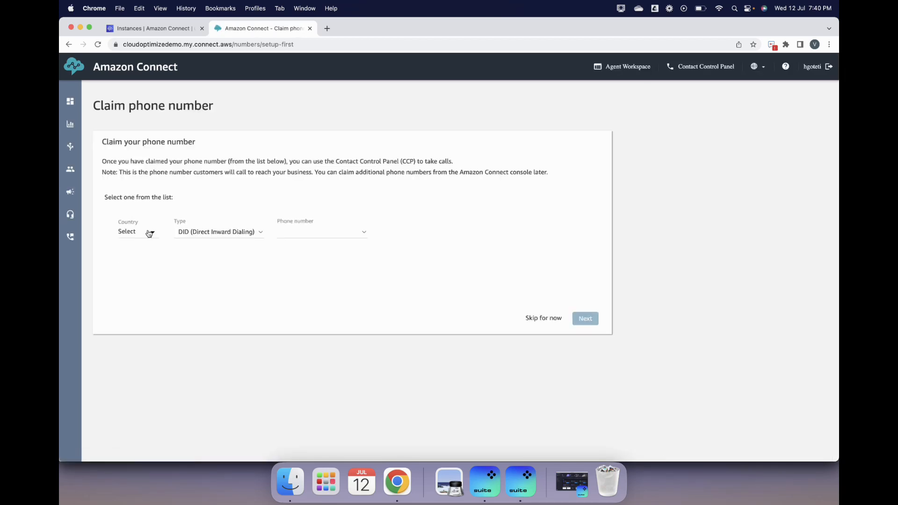
pyautogui.click(153, 233)
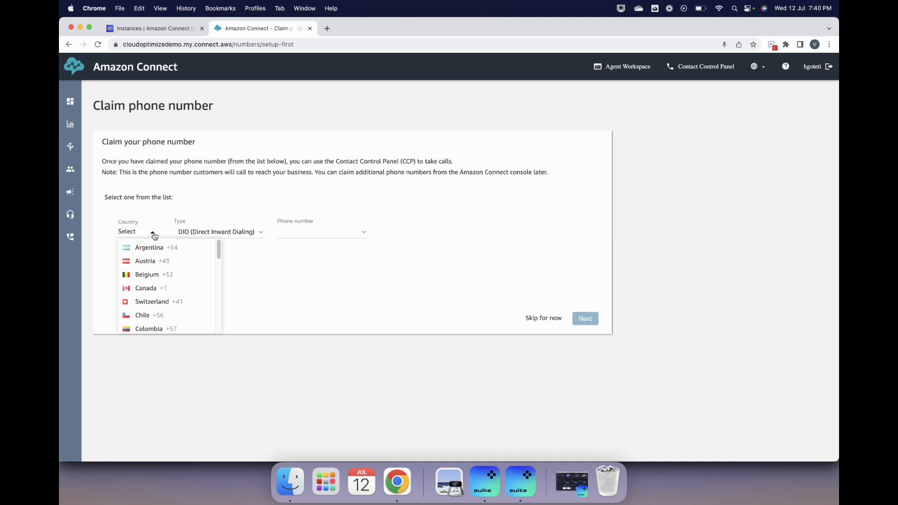
pyautogui.scroll(-3, 157, 319)
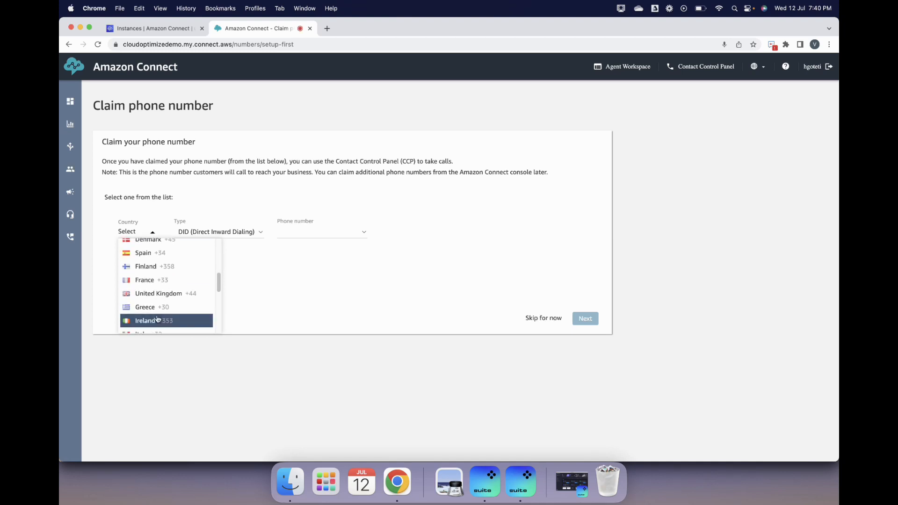
pyautogui.scroll(-5, 157, 320)
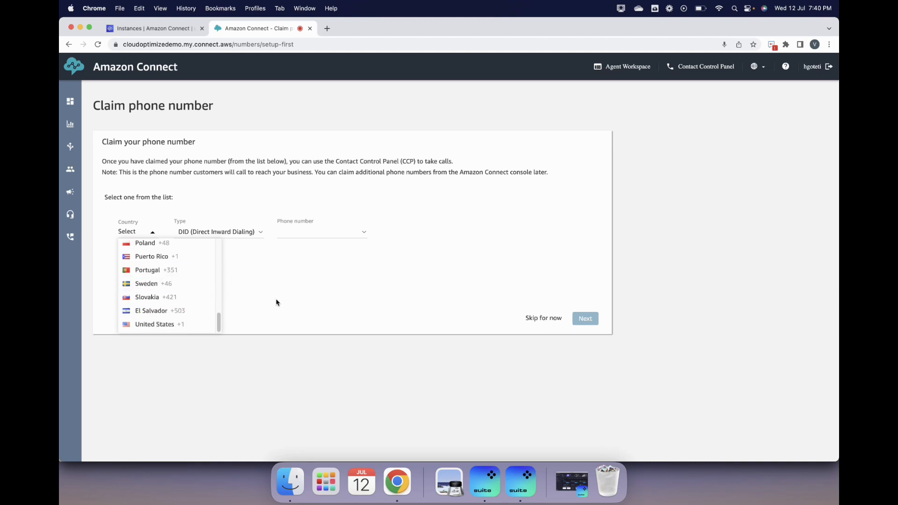
pyautogui.click(169, 328)
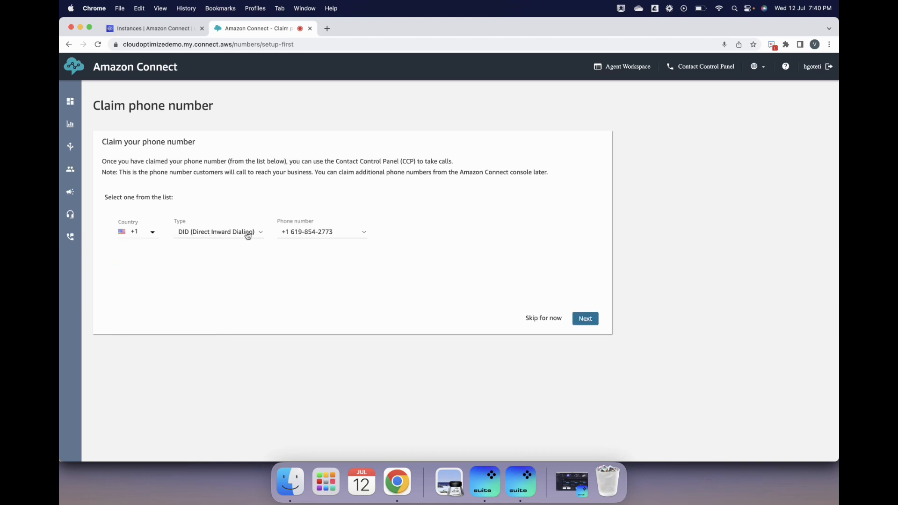
# Step: View the phone numbers offered for Direct Inward Dialing, and for the Toll free type after selecting it
pyautogui.click(307, 233)
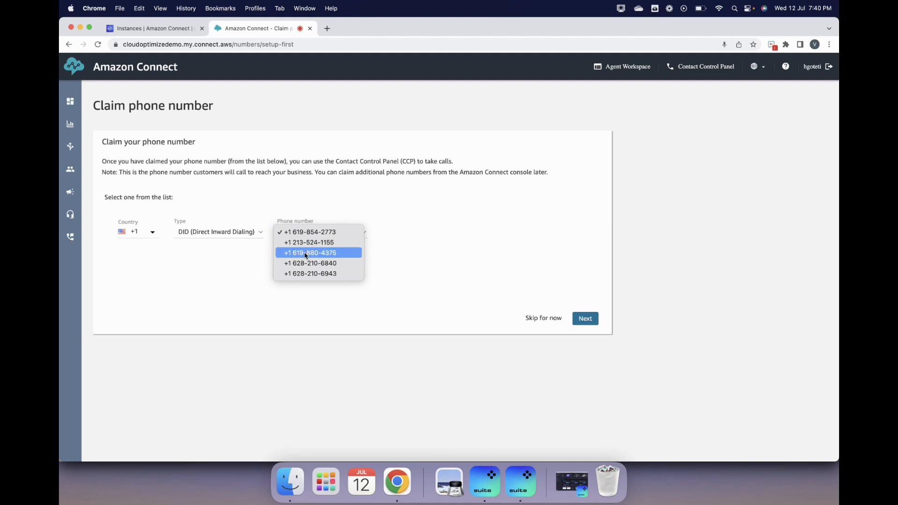
pyautogui.click(403, 210)
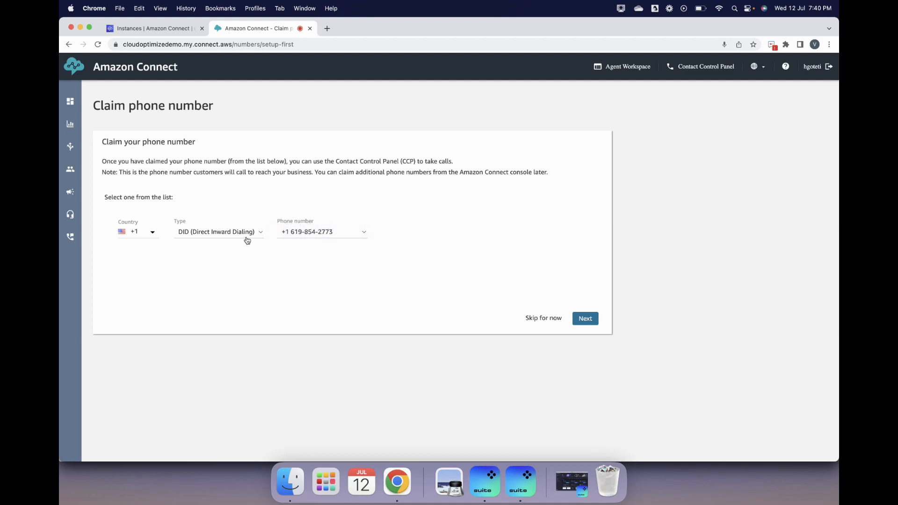
pyautogui.click(213, 235)
pyautogui.click(199, 244)
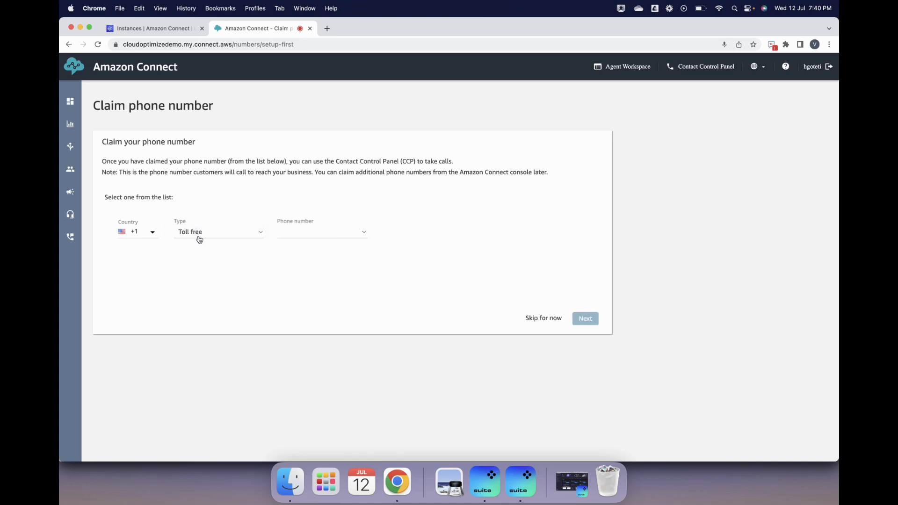
pyautogui.click(298, 234)
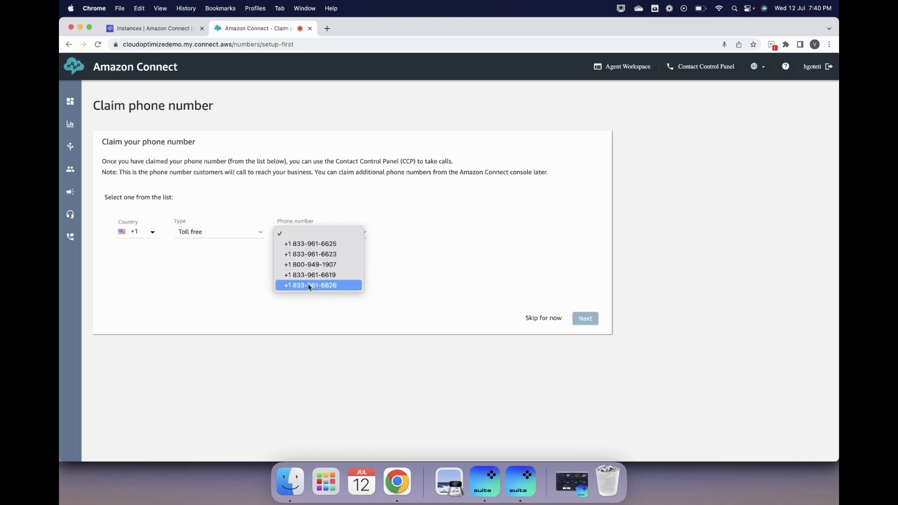
# Step: Set the number type back to DID (Direct Inward Dialing) and look through its available phone numbers
pyautogui.click(225, 236)
pyautogui.doubleClick(194, 240)
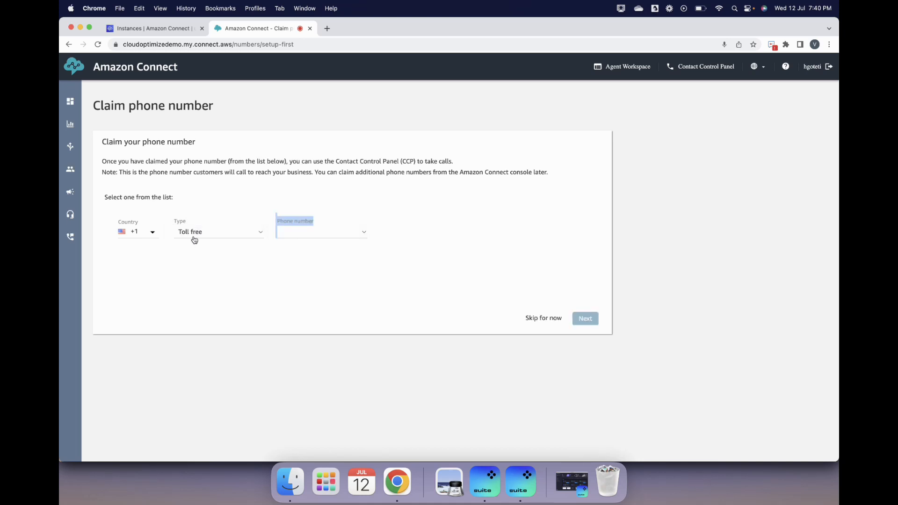
pyautogui.click(299, 230)
pyautogui.click(200, 236)
pyautogui.click(199, 235)
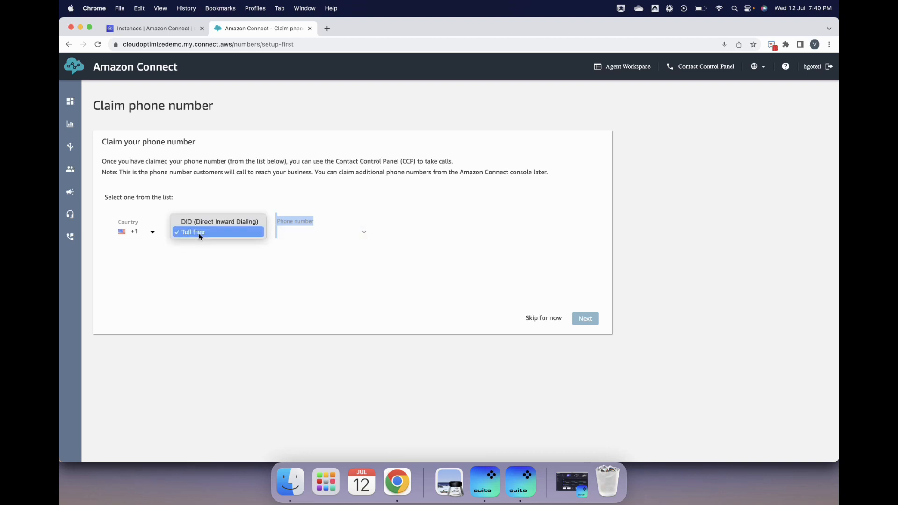
pyautogui.click(202, 224)
pyautogui.click(312, 232)
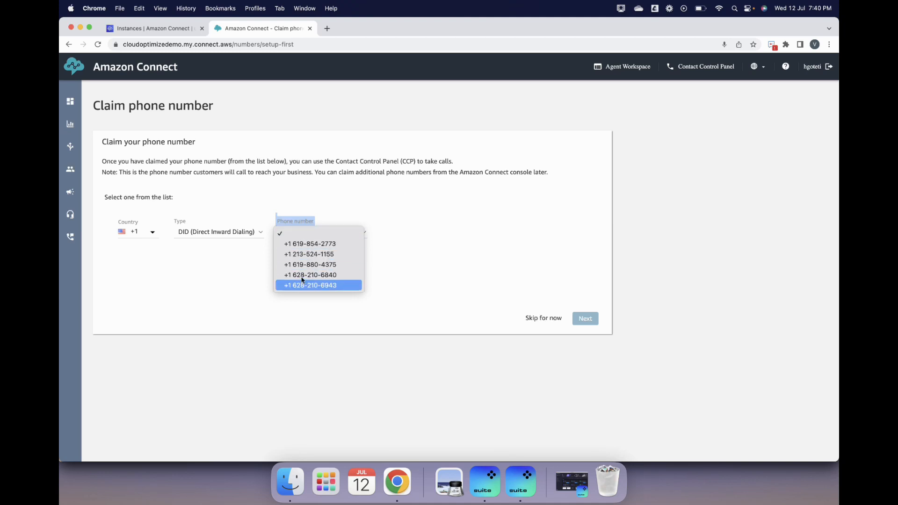
pyautogui.click(427, 269)
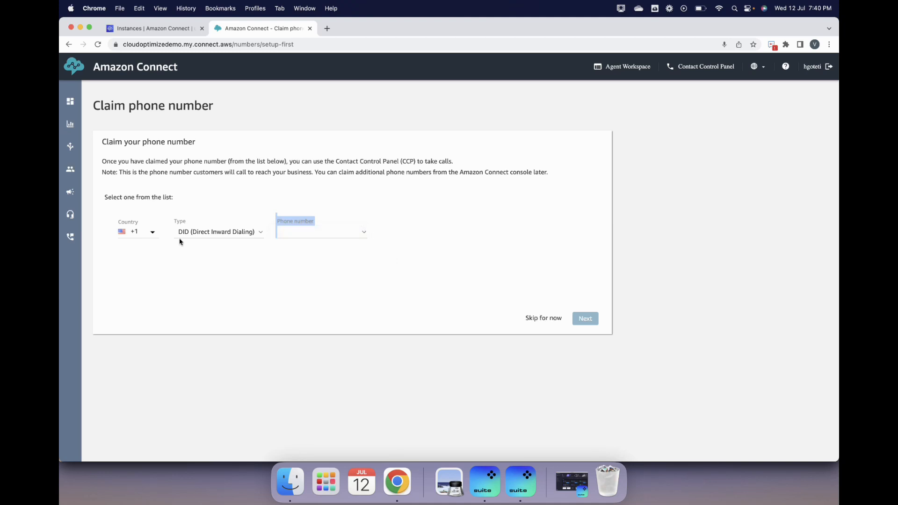
# Step: Try to claim the second phone number in the DID list, and skip claiming for now to return to the dashboard
pyautogui.click(305, 237)
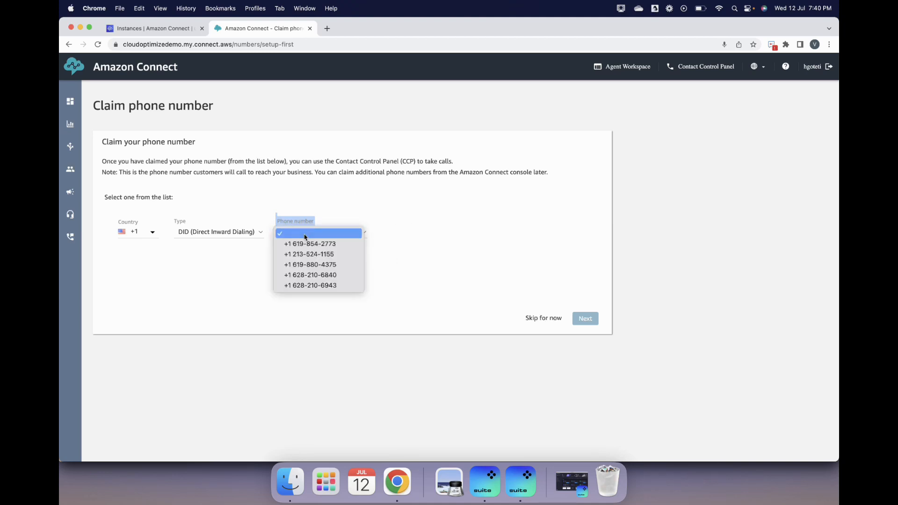
pyautogui.click(310, 244)
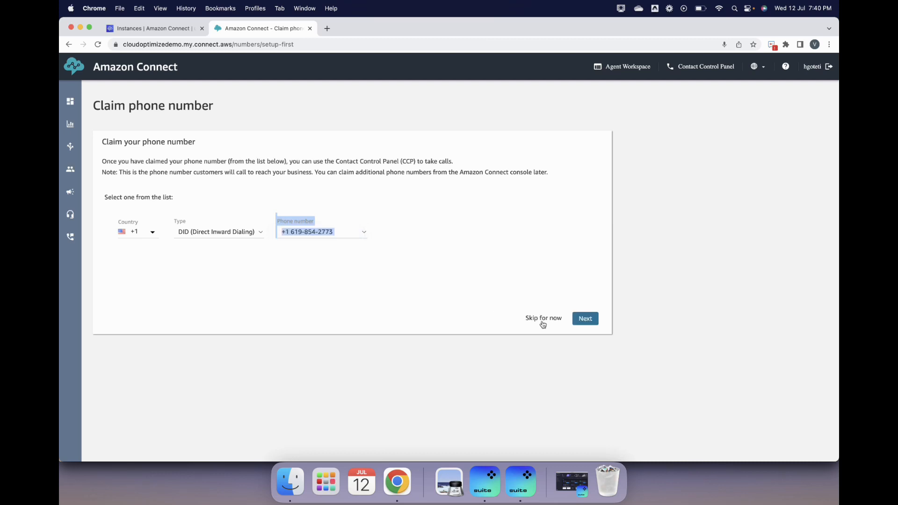
pyautogui.click(305, 238)
pyautogui.click(315, 245)
pyautogui.click(585, 318)
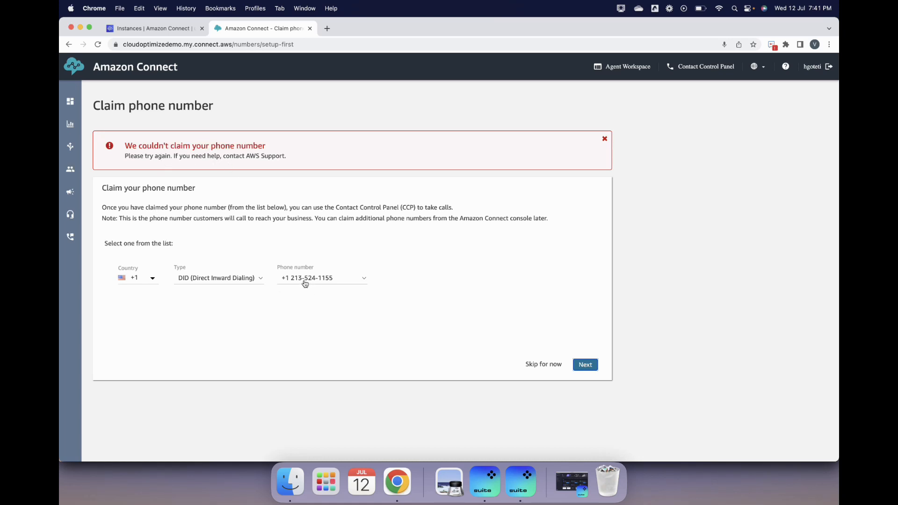
pyautogui.click(604, 141)
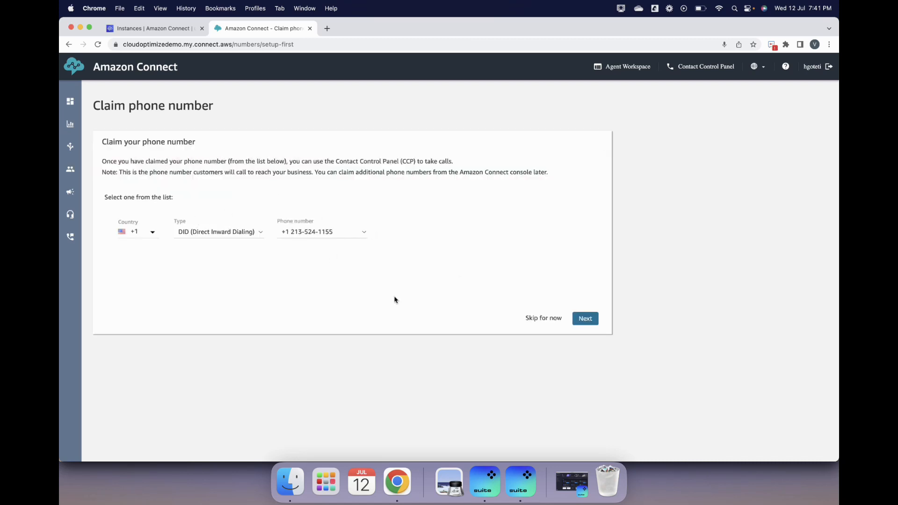
pyautogui.click(541, 319)
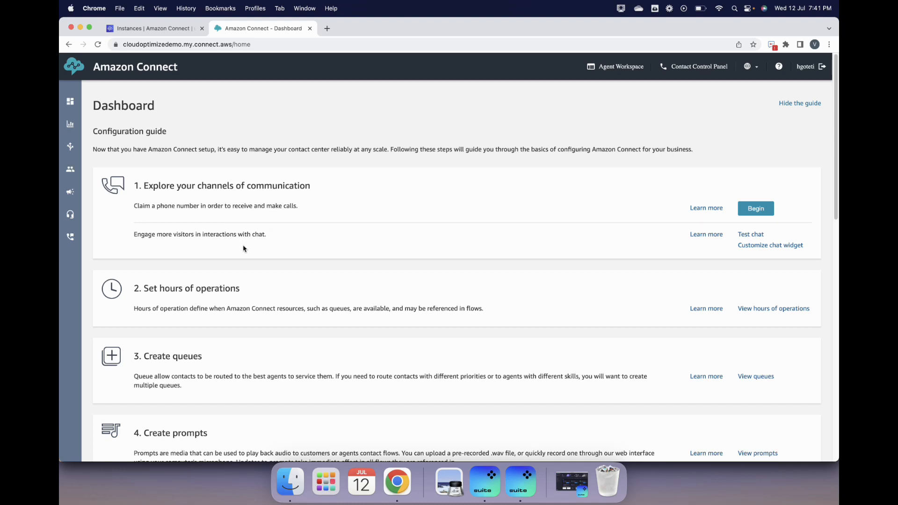
# Step: Open the Test Chat page and activate the Contact Control Panel for the agent's side
pyautogui.click(750, 235)
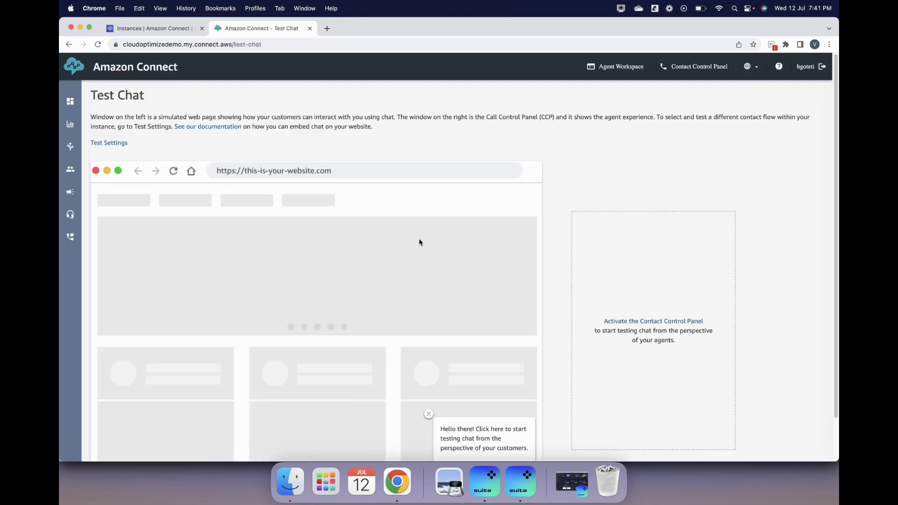
pyautogui.scroll(-2, 424, 247)
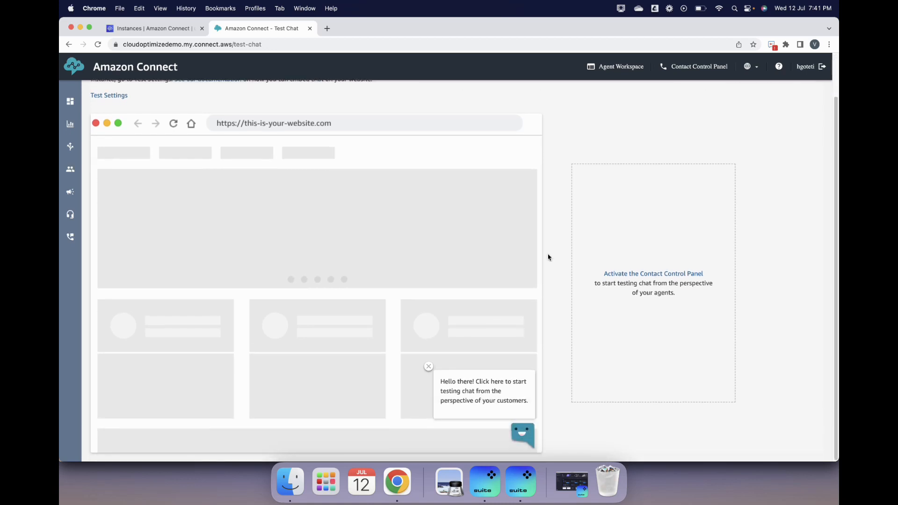
pyautogui.click(656, 275)
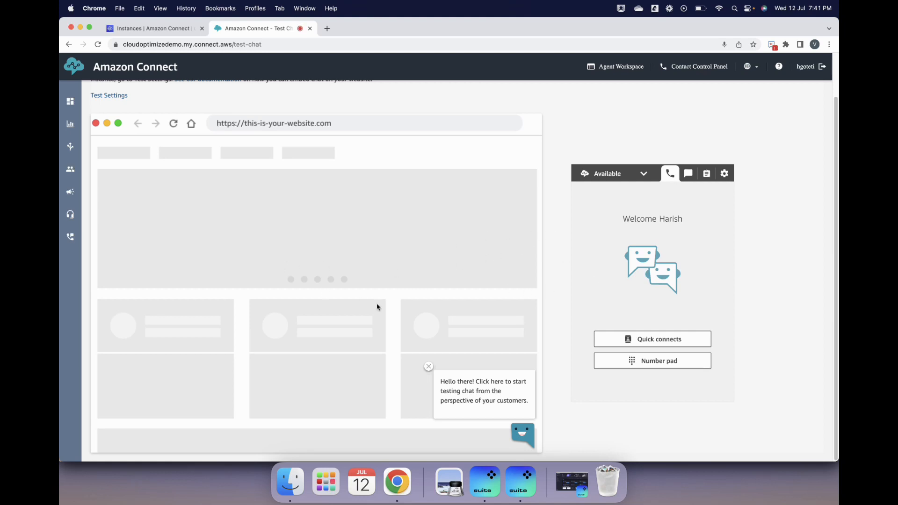
# Step: Start a customer test chat, accepted on the agent's side, and send "Hi I have a question" as the customer
pyautogui.click(523, 436)
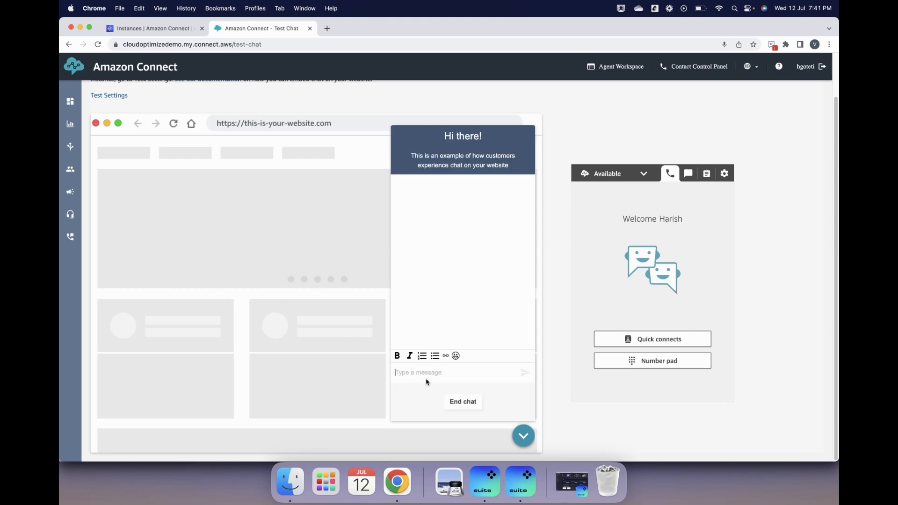
pyautogui.write('Hi')
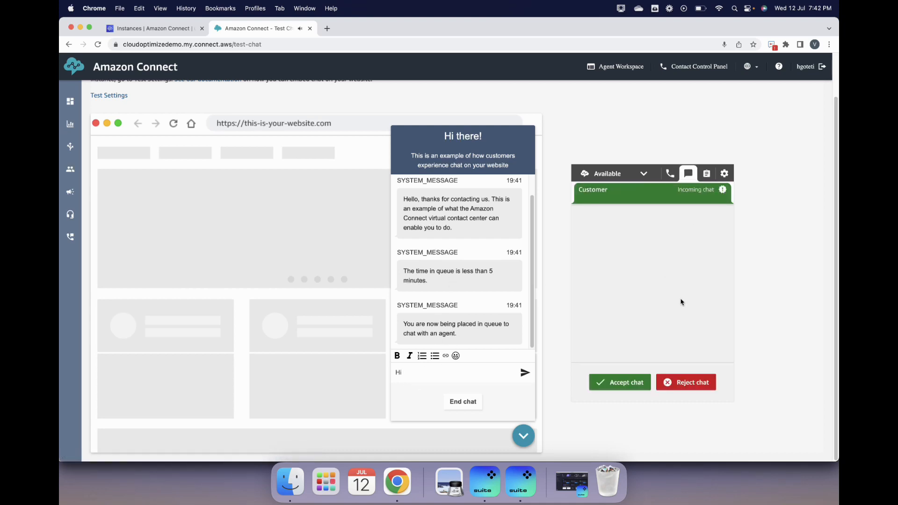
pyautogui.click(631, 384)
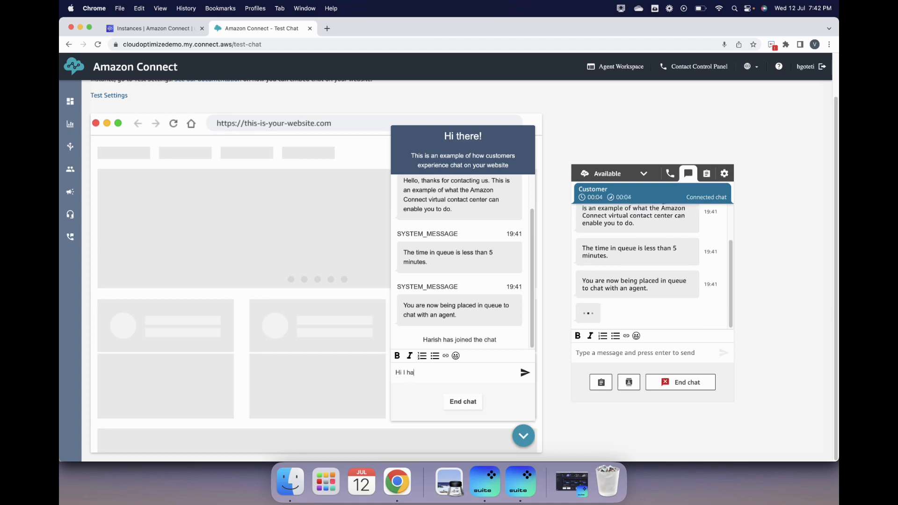
pyautogui.write('a question')
pyautogui.press('Return')
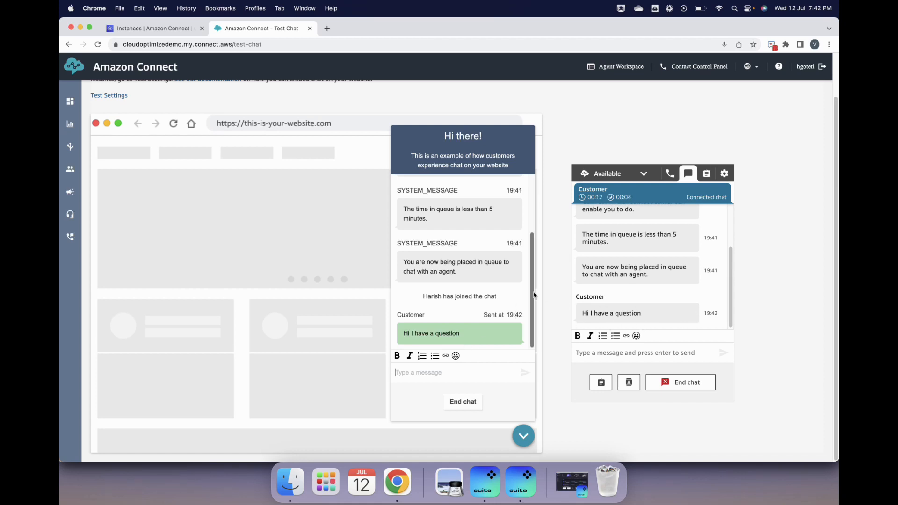
# Step: Reply "Please share your question" to the customer from the agent's side of the test chat
pyautogui.moveTo(598, 204)
pyautogui.click(600, 356)
pyautogui.write('Please share')
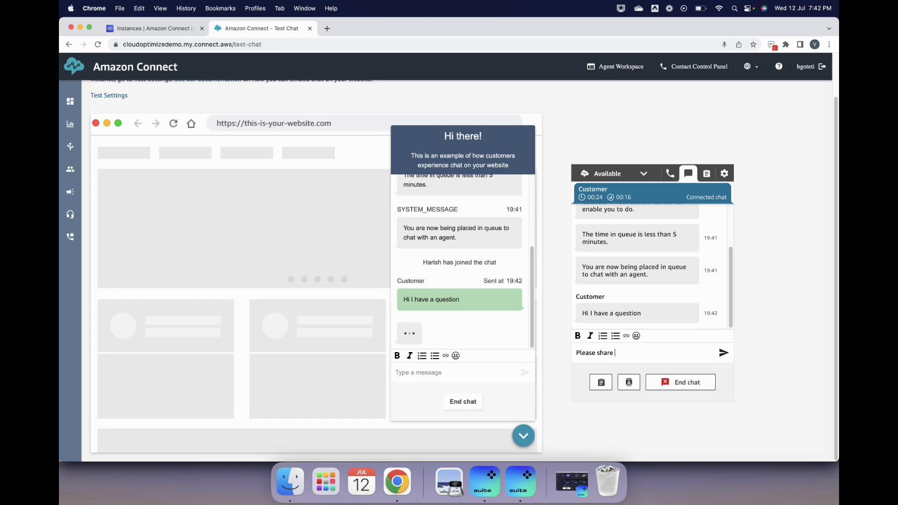
pyautogui.write(' your question')
pyautogui.press('Return')
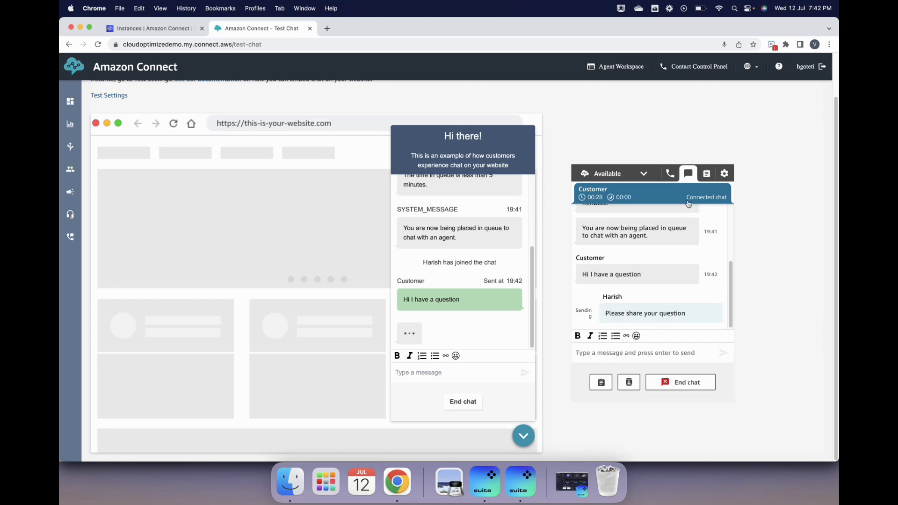
# Step: Try drafting an agent task named "Provide new shipping label", check its assignment and schedule fields, and discard it
pyautogui.click(710, 174)
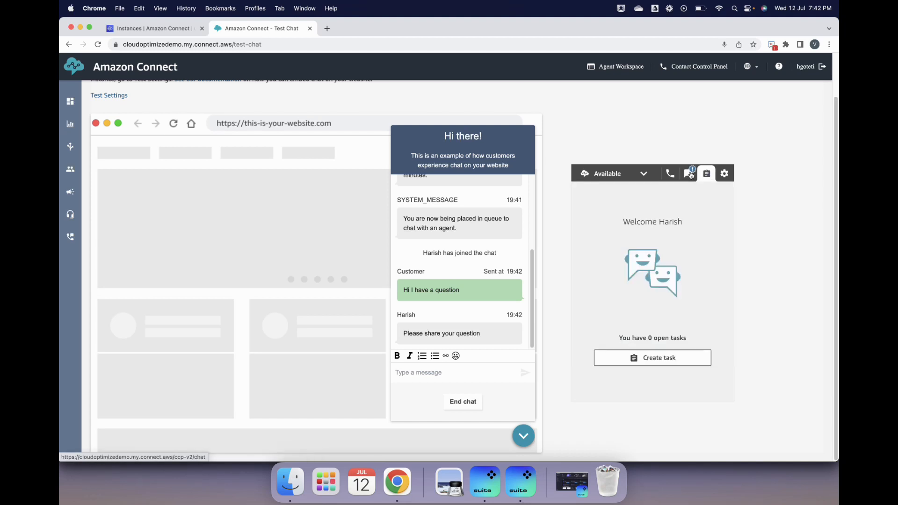
pyautogui.click(690, 174)
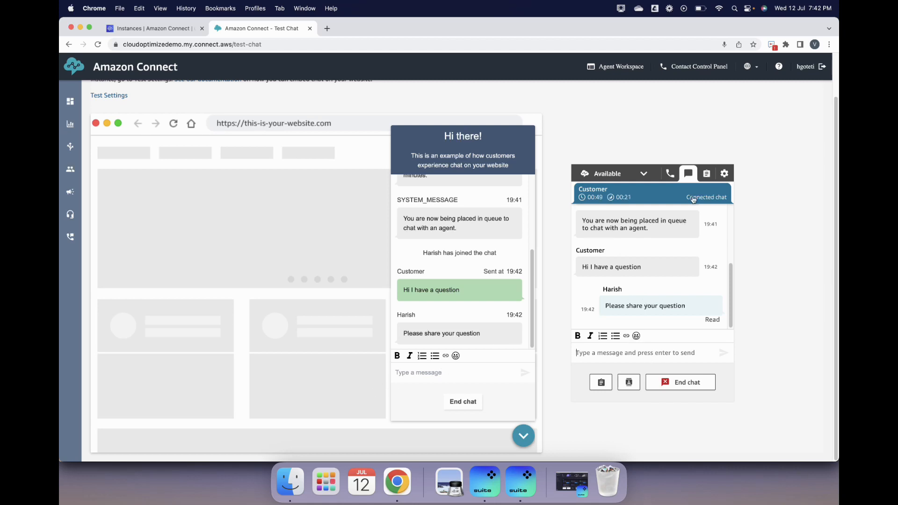
pyautogui.click(707, 175)
pyautogui.click(653, 366)
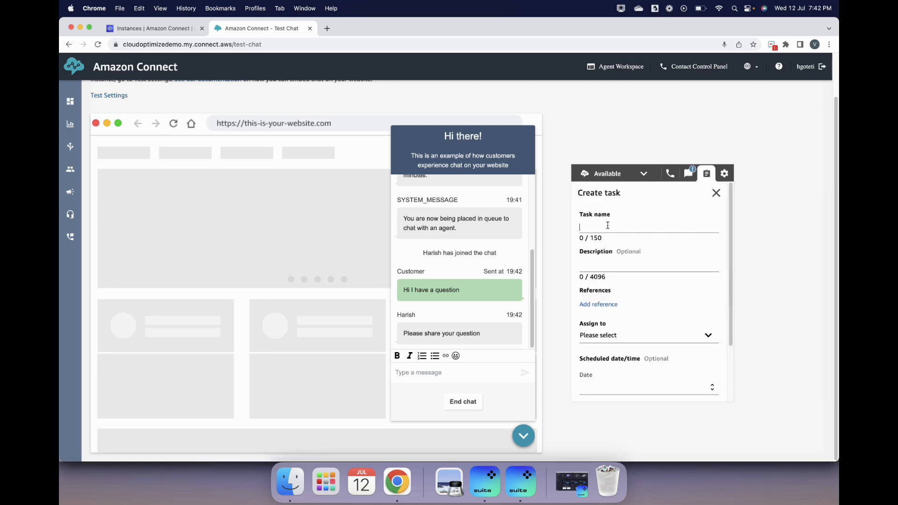
pyautogui.click(608, 225)
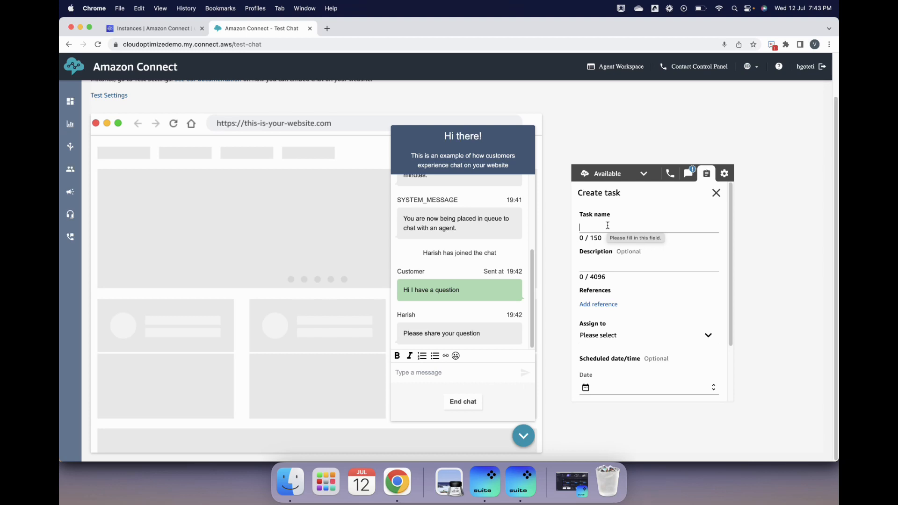
pyautogui.write('Provide new shipping label')
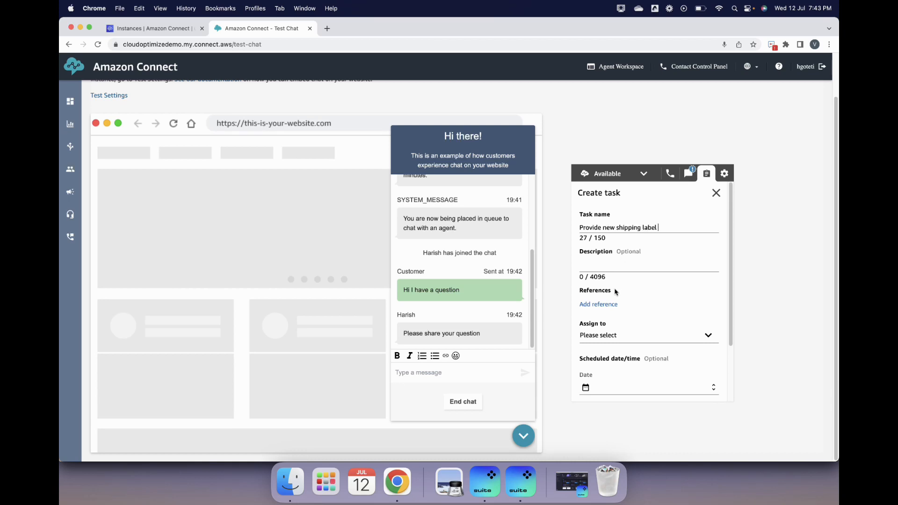
pyautogui.scroll(-3, 630, 370)
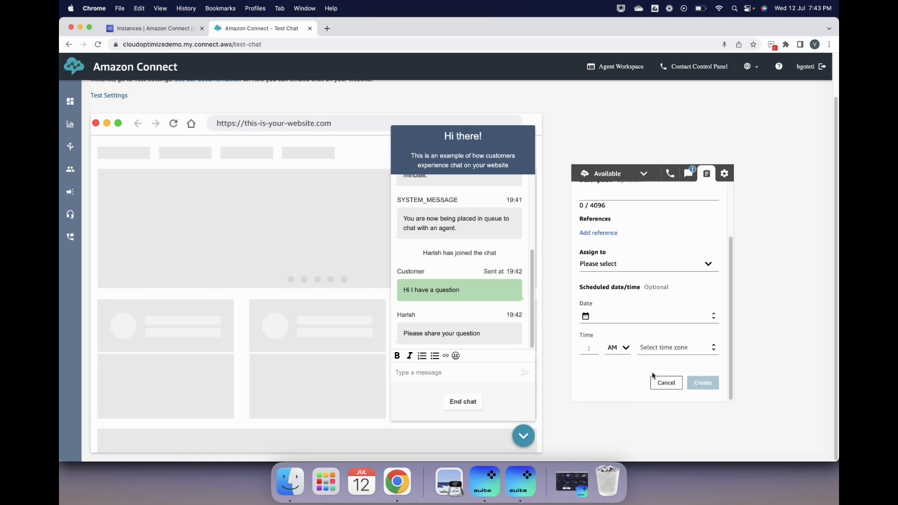
pyautogui.click(605, 270)
pyautogui.click(708, 269)
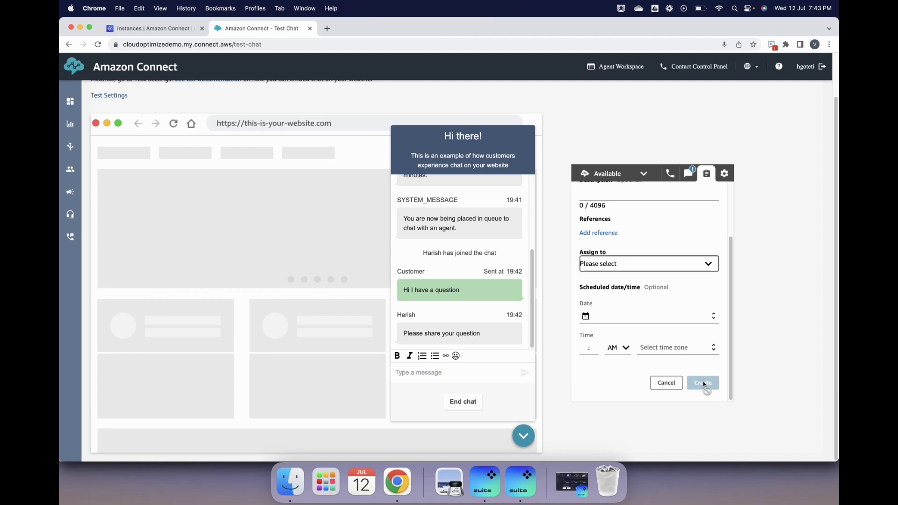
pyautogui.click(666, 384)
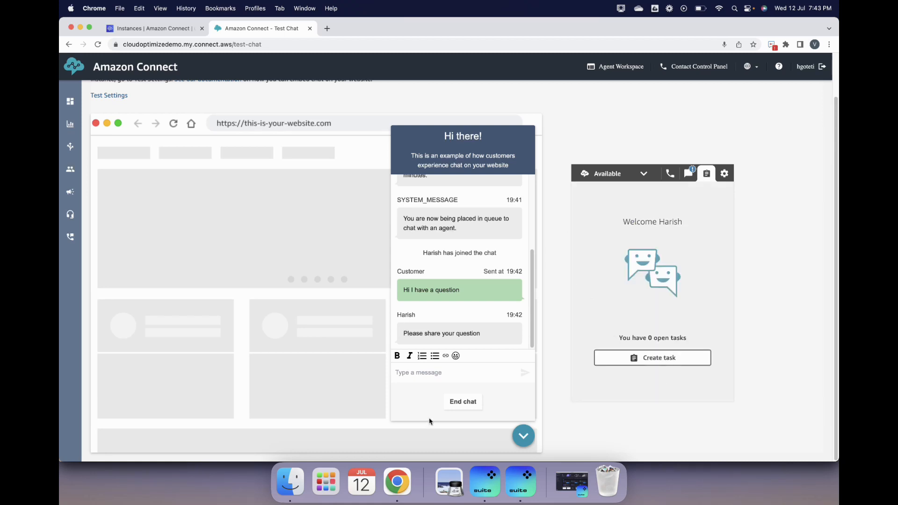
# Step: End the connected chat from the agent's side and close the customer's chat window
pyautogui.click(688, 173)
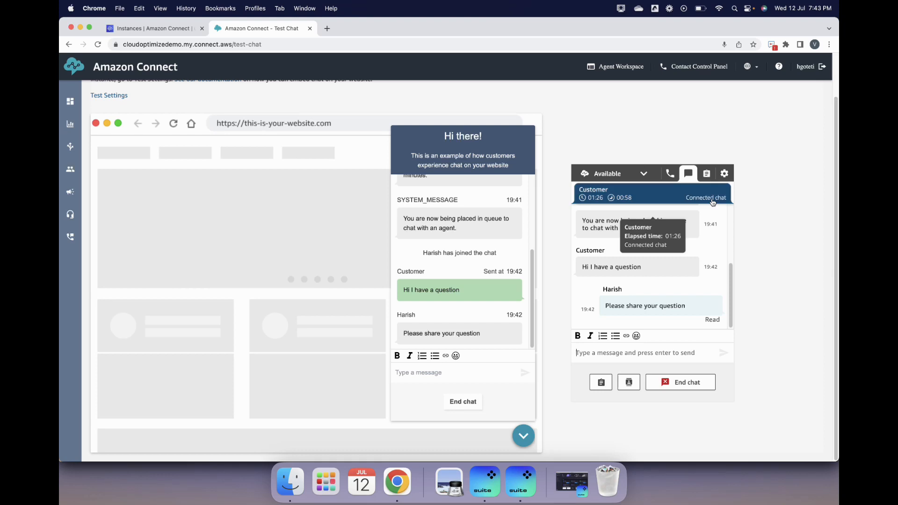
pyautogui.click(669, 388)
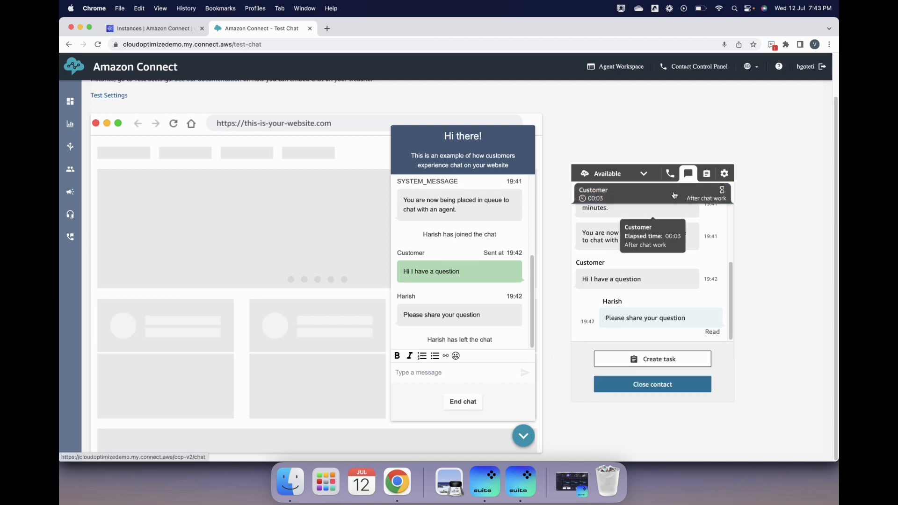
pyautogui.click(524, 440)
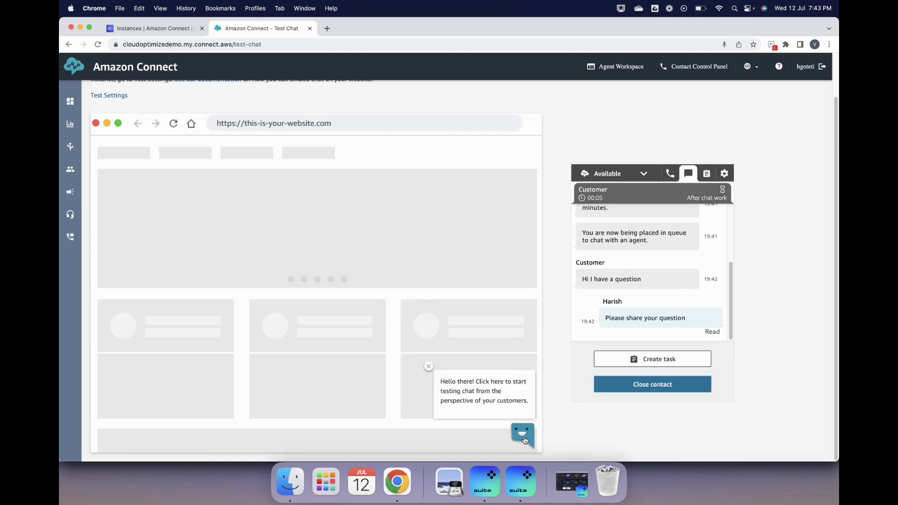
# Step: Return to the dashboard and review the existing entry in the hours of operation list
pyautogui.scroll(2, 276, 244)
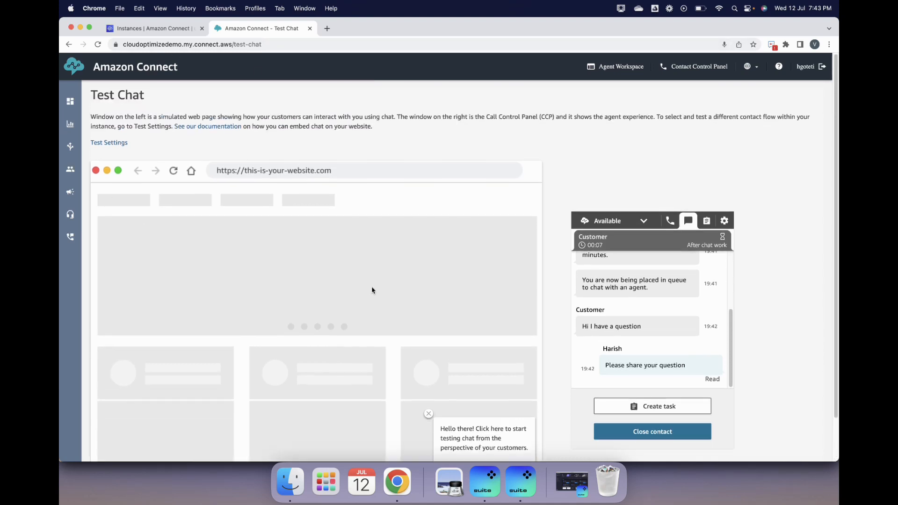
pyautogui.scroll(-2, 544, 279)
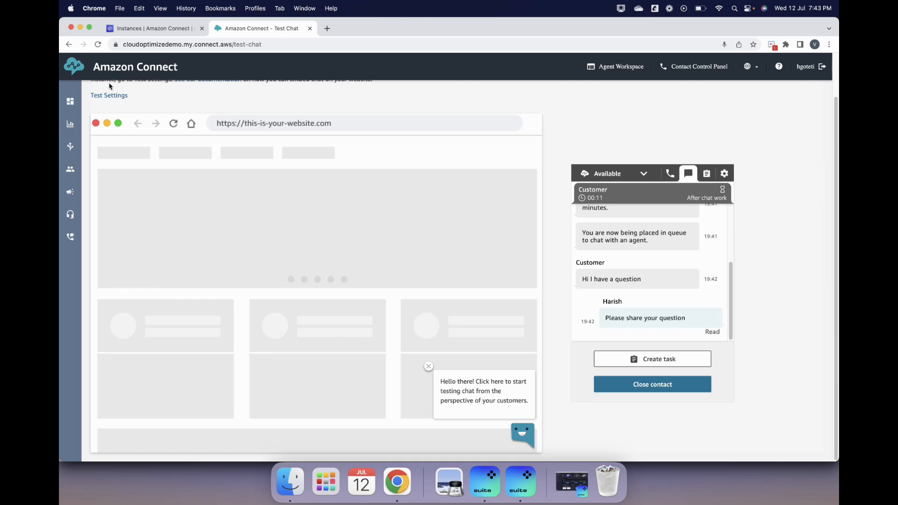
pyautogui.scroll(2, 378, 334)
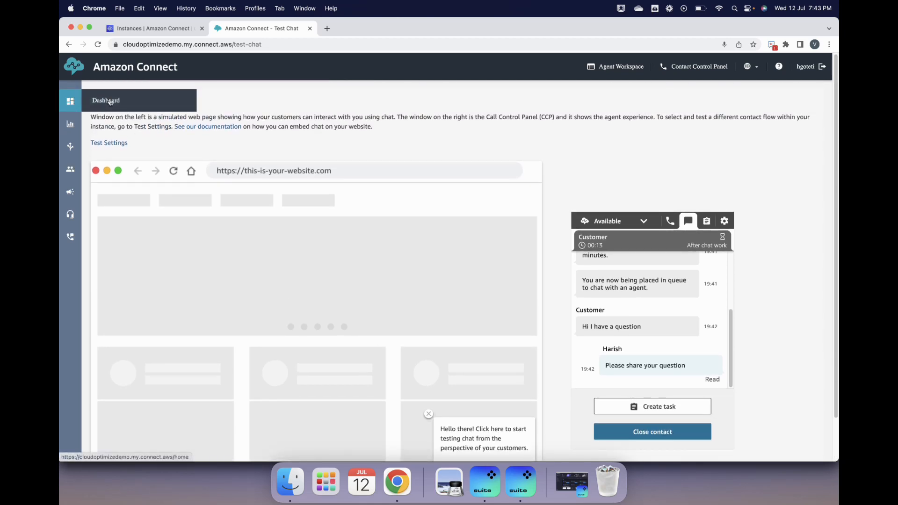
pyautogui.click(71, 102)
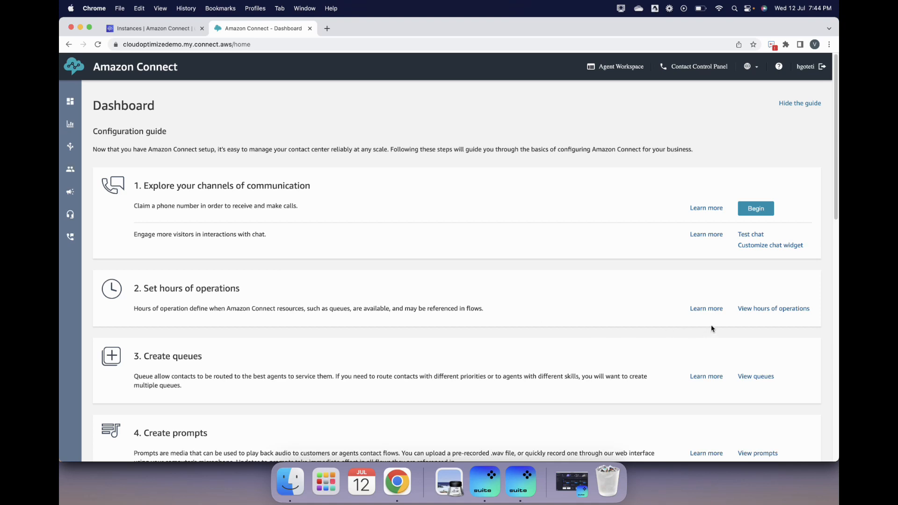
pyautogui.click(746, 310)
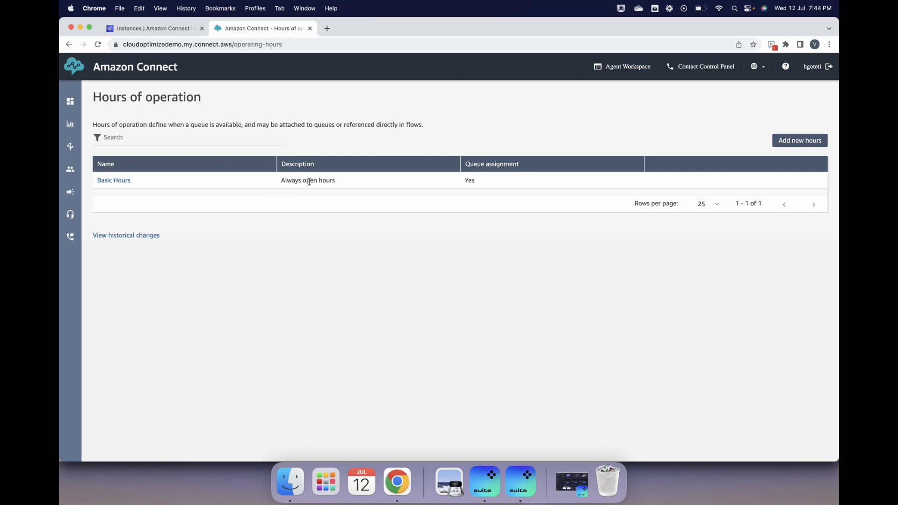
pyautogui.moveTo(384, 186); pyautogui.dragTo(269, 184)
pyautogui.click(350, 279)
# Step: Add new hours of operation named "Business Hours" with the time zone set to EST
pyautogui.click(793, 147)
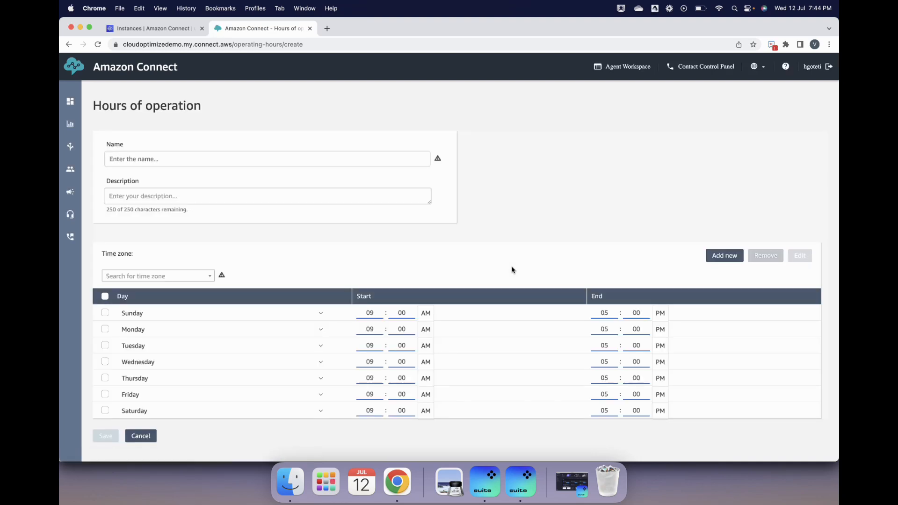
pyautogui.click(164, 155)
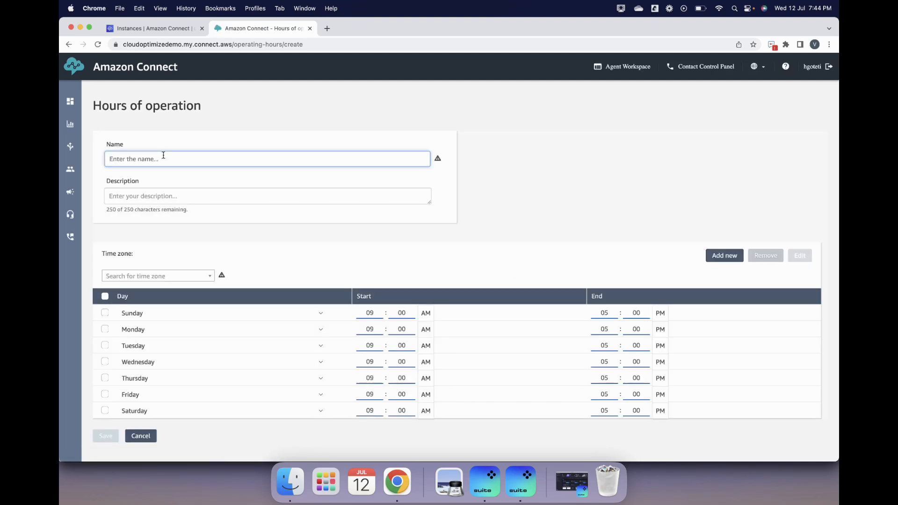
pyautogui.write('Business Hours')
pyautogui.click(199, 277)
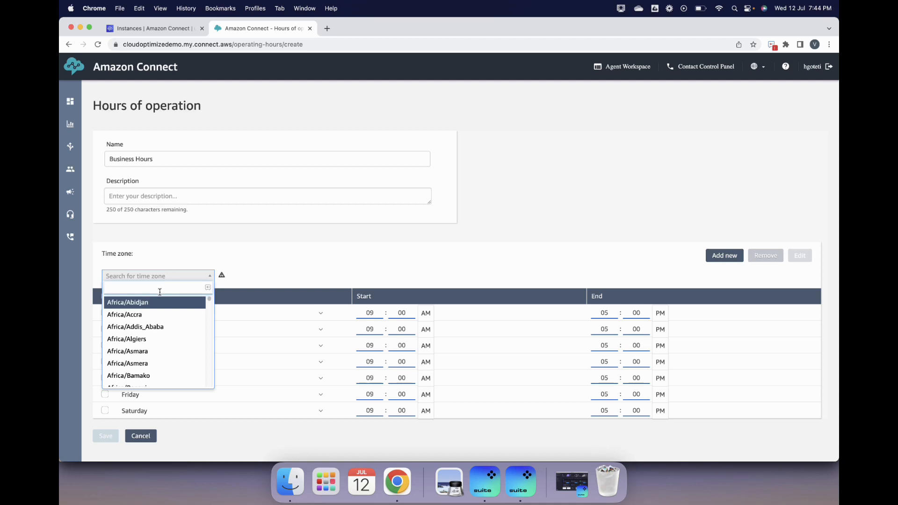
pyautogui.write('est')
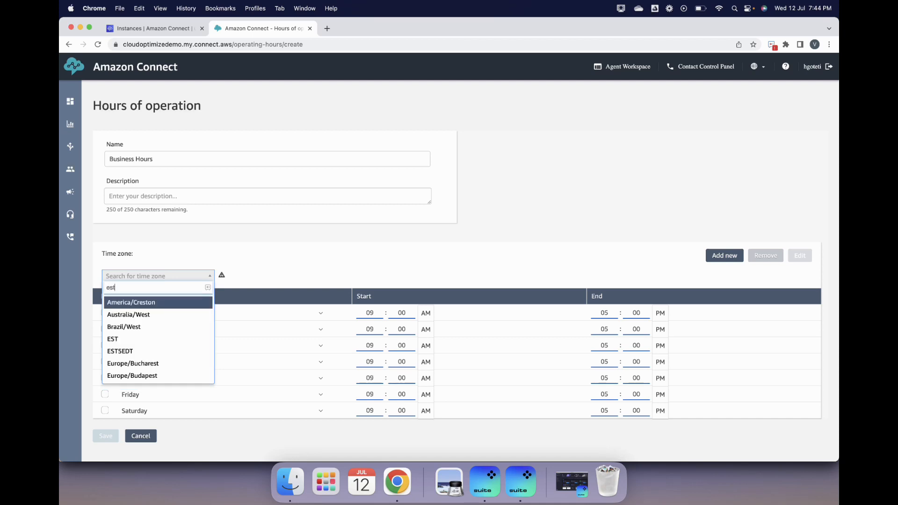
pyautogui.click(117, 339)
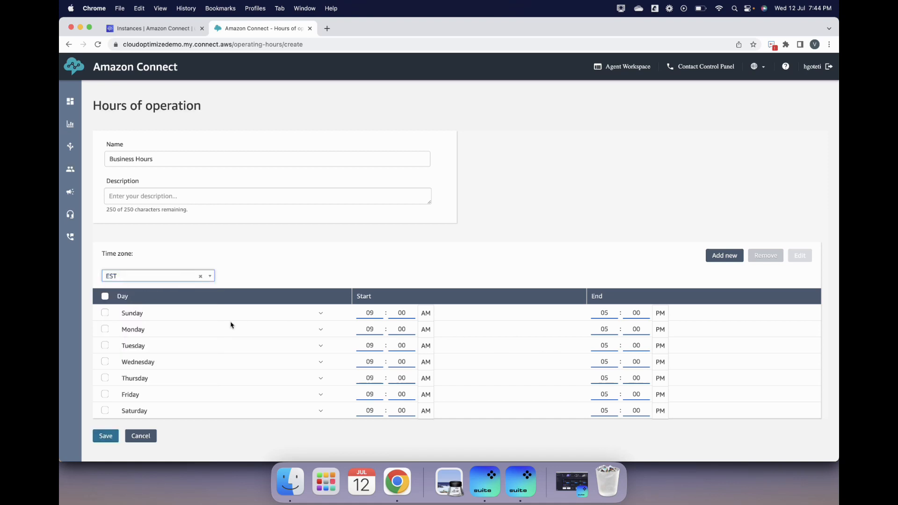
# Step: Select all seven days, Sunday through Saturday, and save the Business Hours schedule
pyautogui.click(105, 332)
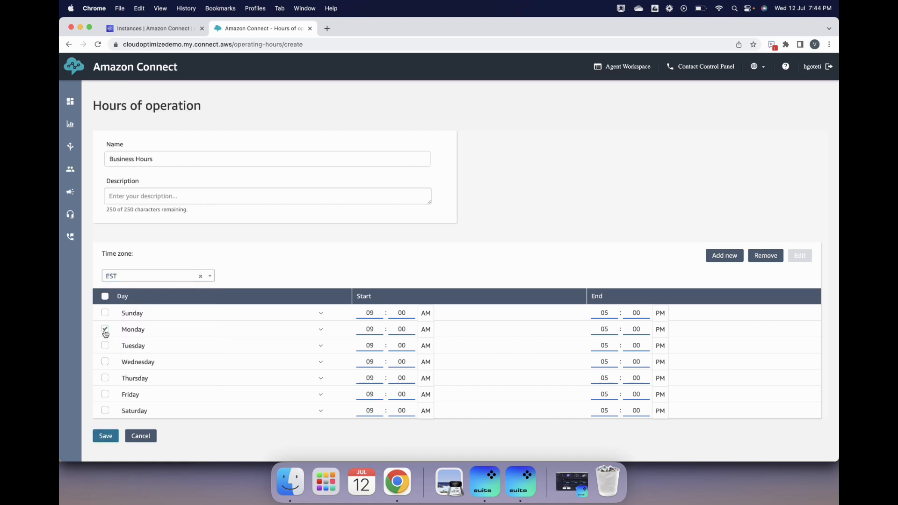
pyautogui.click(105, 313)
pyautogui.click(106, 346)
pyautogui.click(105, 362)
pyautogui.click(105, 379)
pyautogui.click(105, 394)
pyautogui.click(106, 410)
pyautogui.click(110, 436)
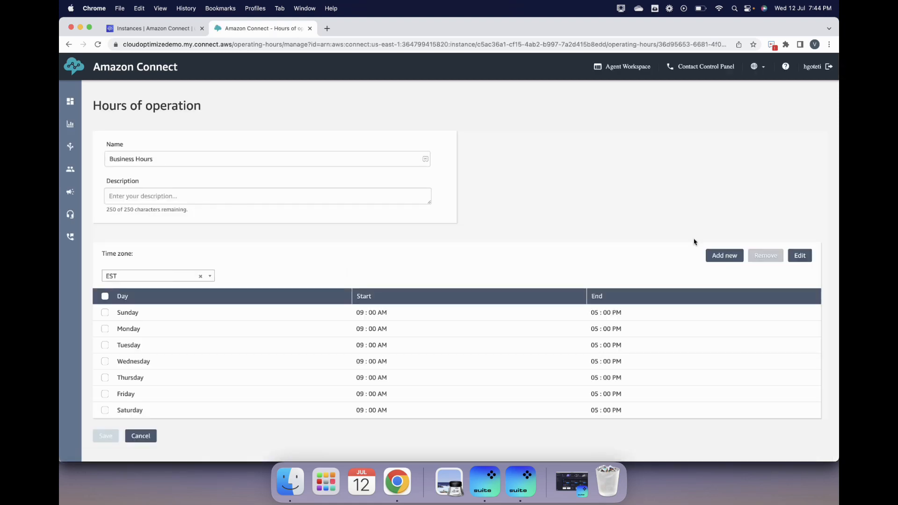
# Step: Go back to the hours of operation list and compare the entries' queue assignments and descriptions
pyautogui.click(145, 440)
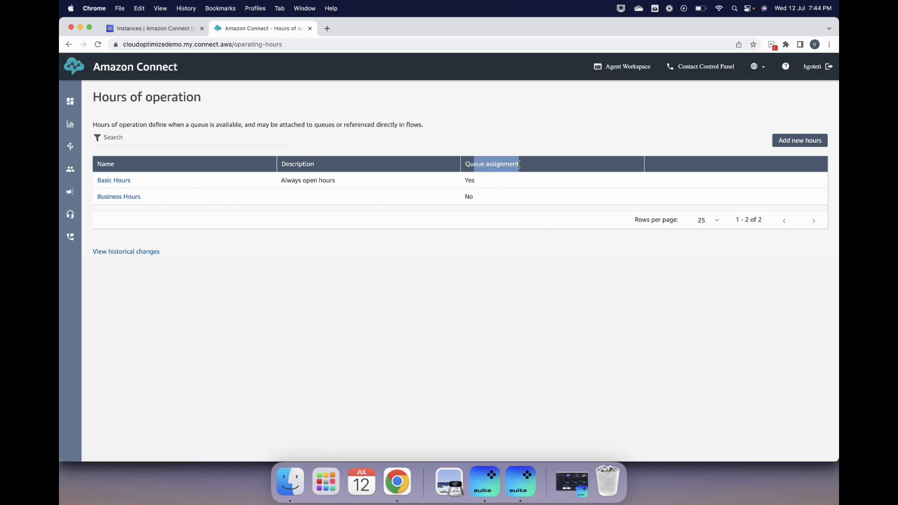
pyautogui.moveTo(474, 200); pyautogui.dragTo(447, 200)
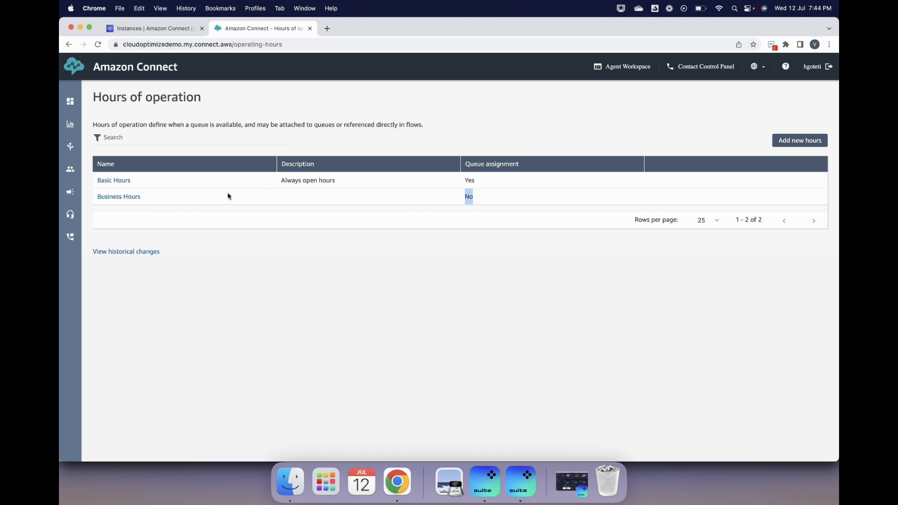
pyautogui.click(341, 180)
pyautogui.moveTo(341, 181); pyautogui.dragTo(215, 186)
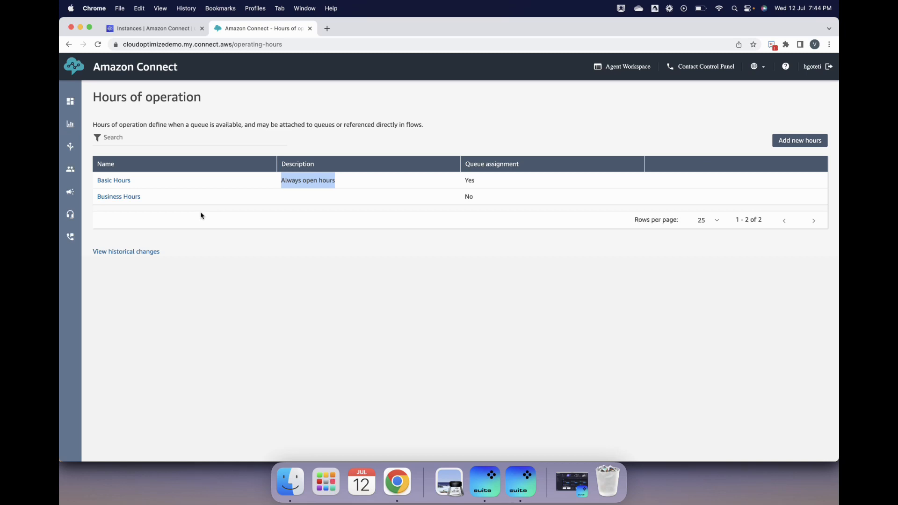
# Step: Return to the dashboard's configuration guide and view the instance's queues
pyautogui.moveTo(72, 101)
pyautogui.click(112, 103)
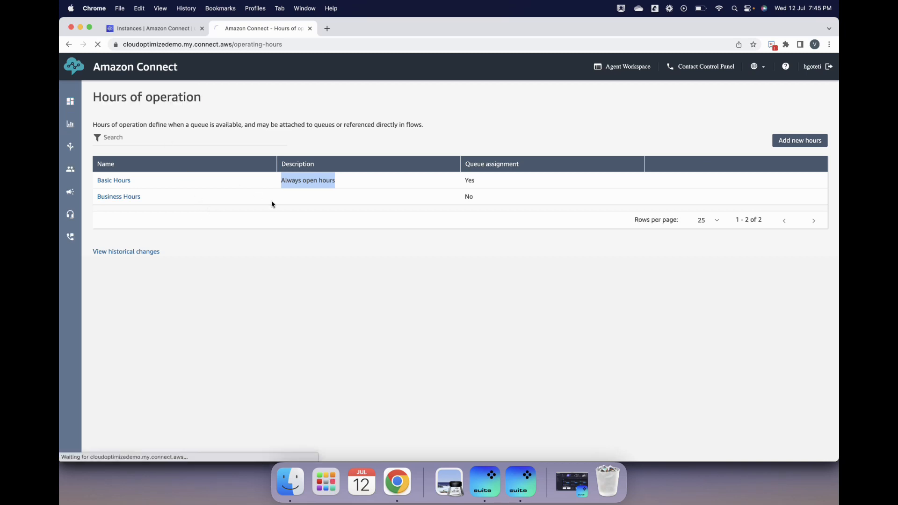
pyautogui.scroll(-5, 415, 282)
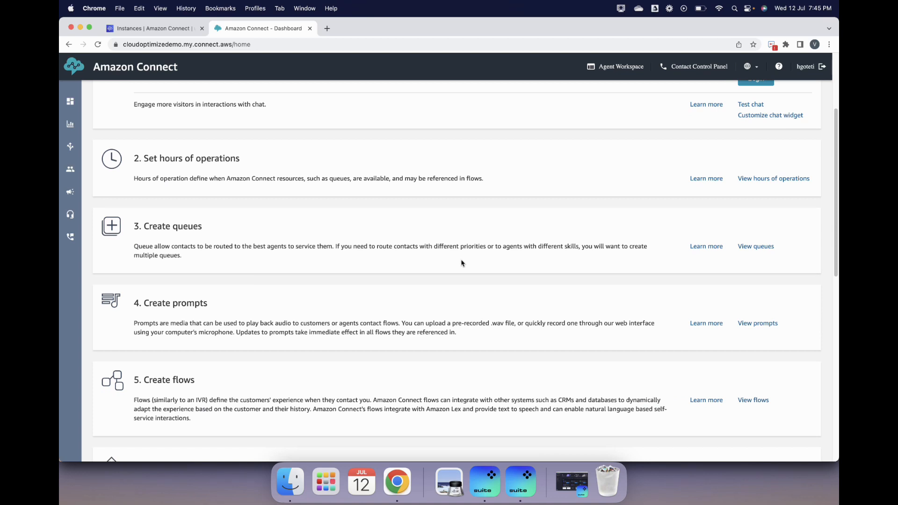
pyautogui.click(735, 247)
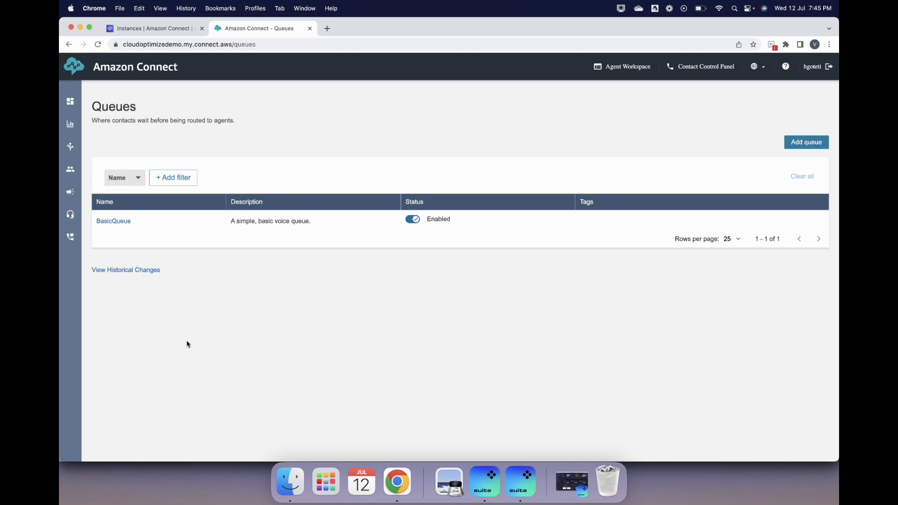
# Step: Go back to the dashboard, look over the remaining configuration steps, and view the voice prompts
pyautogui.click(70, 102)
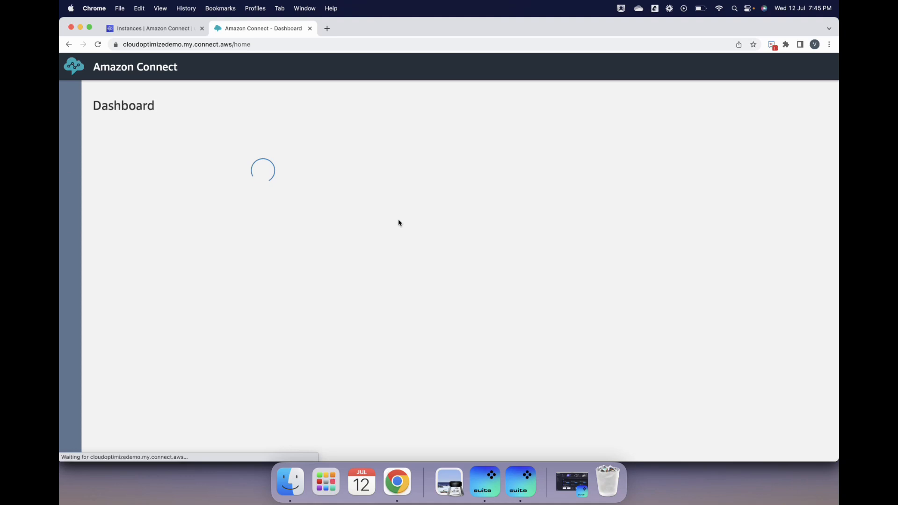
pyautogui.scroll(-10, 434, 280)
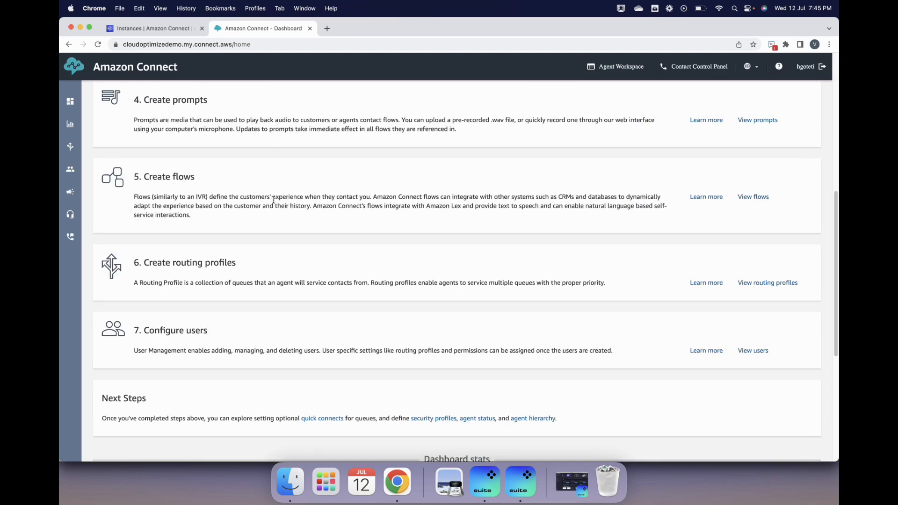
pyautogui.scroll(3, 273, 200)
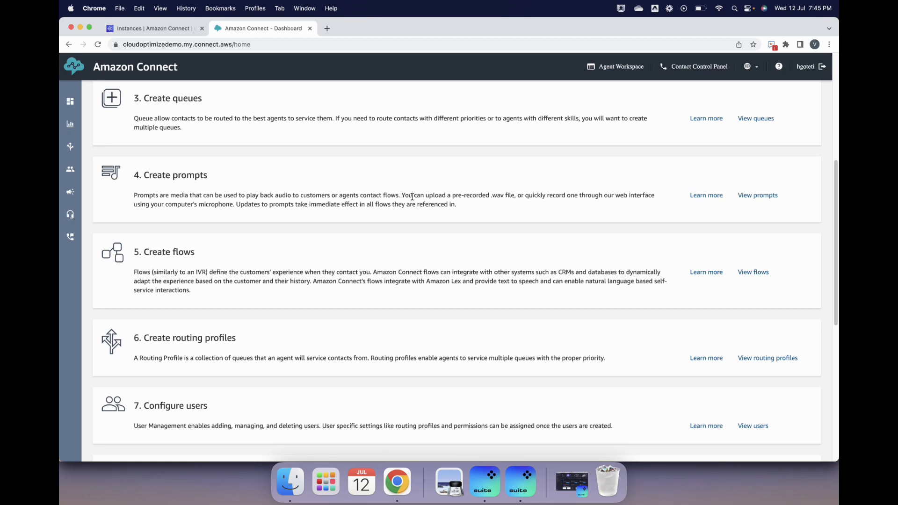
pyautogui.click(764, 196)
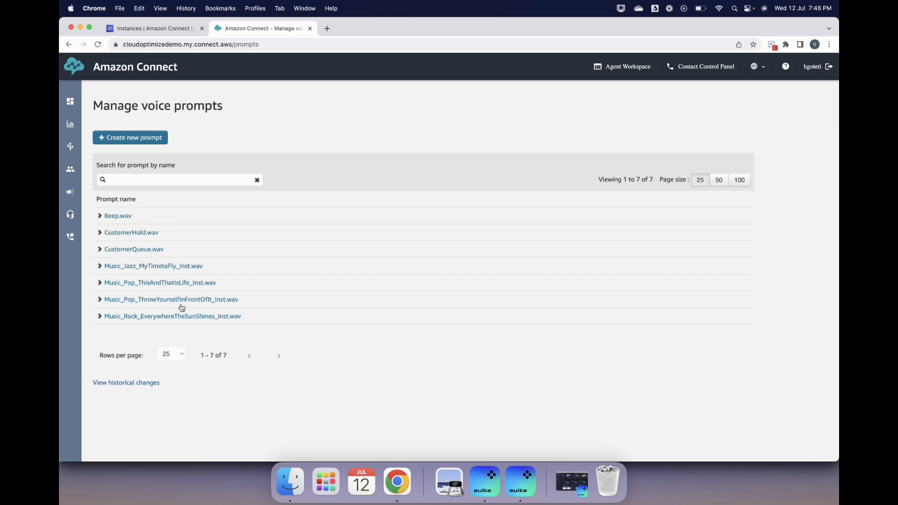
# Step: Check the form for creating a new voice prompt, and return to the dashboard's configuration guide to view the flows
pyautogui.click(138, 145)
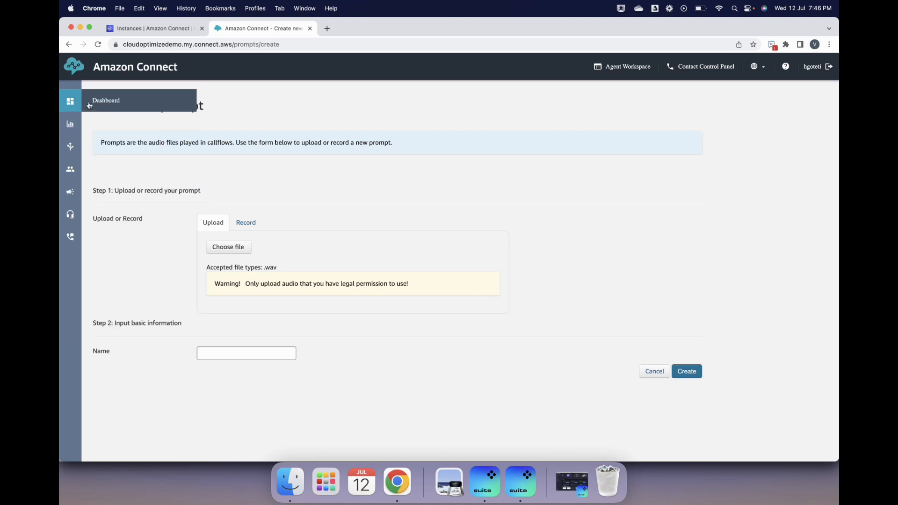
pyautogui.click(117, 102)
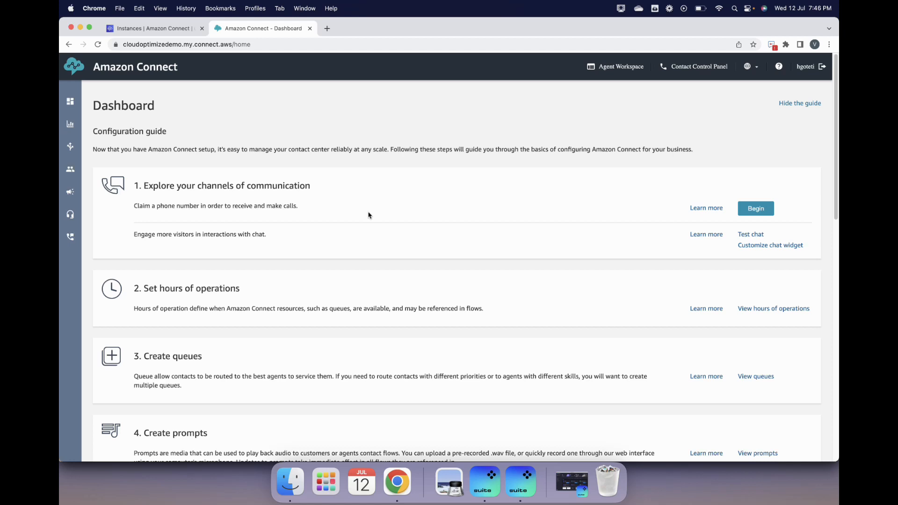
pyautogui.scroll(-3, 370, 318)
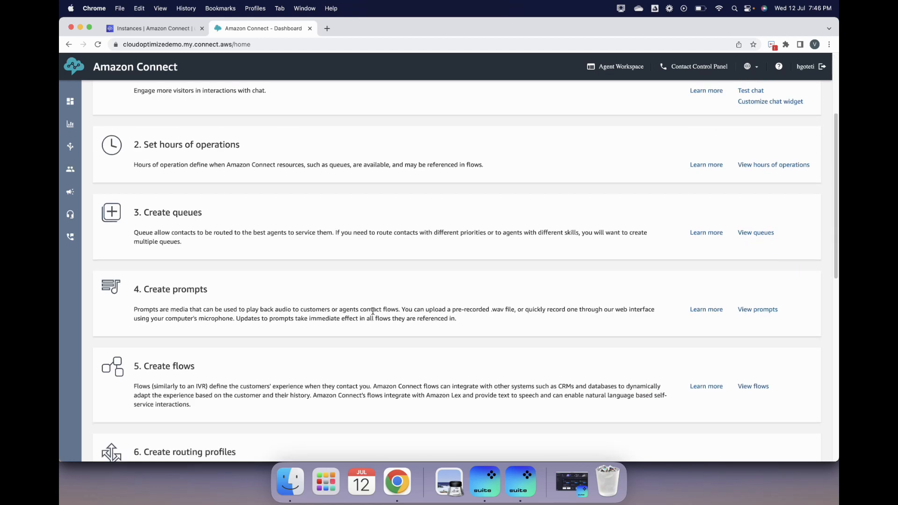
pyautogui.scroll(-2, 258, 395)
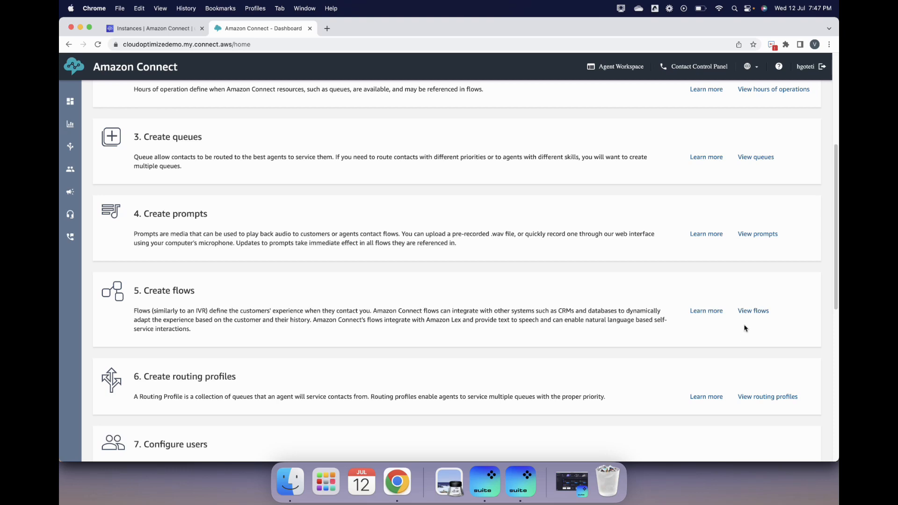
pyautogui.click(754, 311)
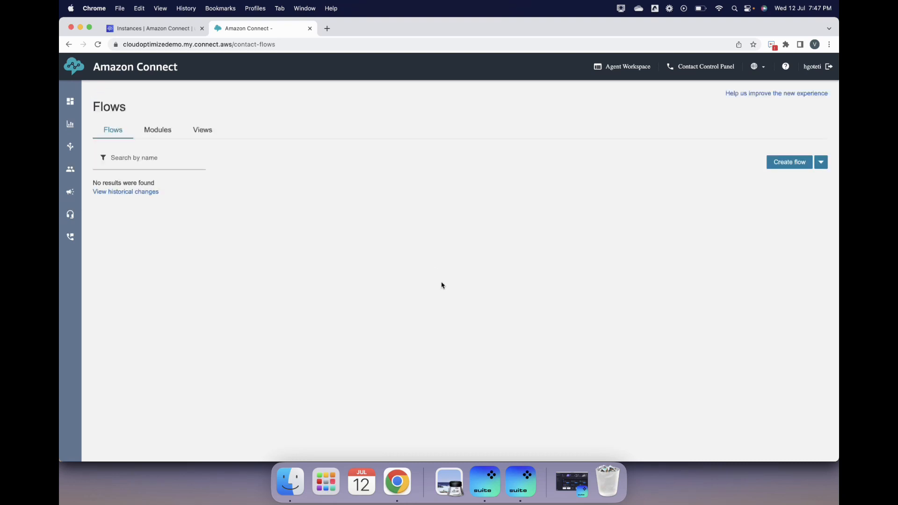
# Step: Open the Sample Lambda integration flow and examine its blocks and the connections between them
pyautogui.scroll(-3, 441, 286)
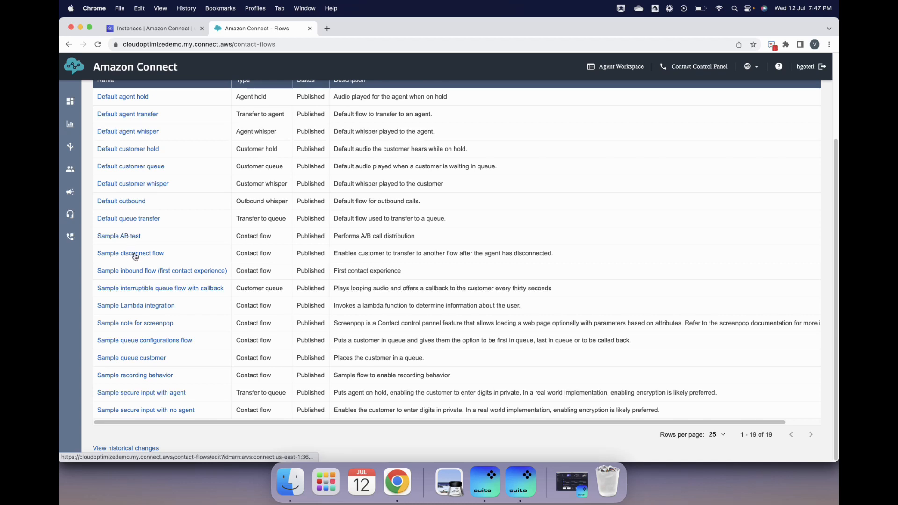
pyautogui.click(140, 307)
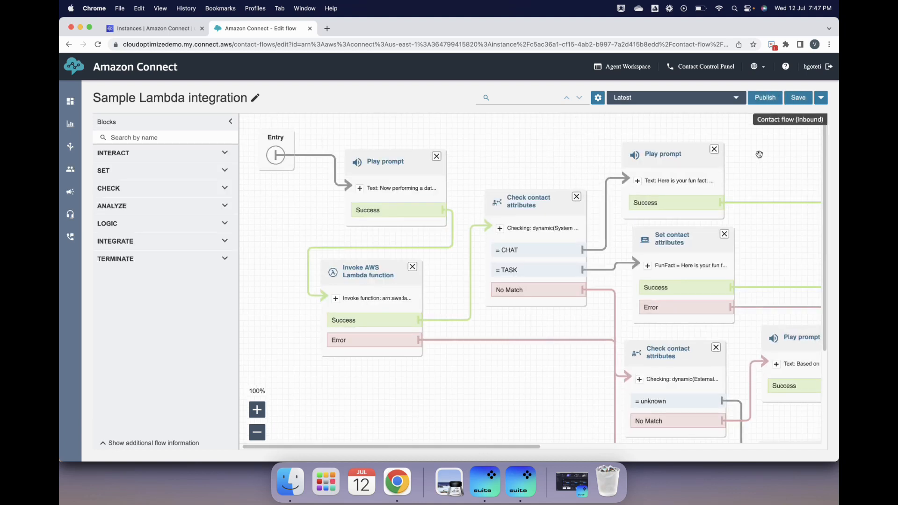
pyautogui.scroll(-5, 741, 311)
pyautogui.scroll(5, 445, 285)
pyautogui.moveTo(502, 293)
pyautogui.scroll(-5, 598, 369)
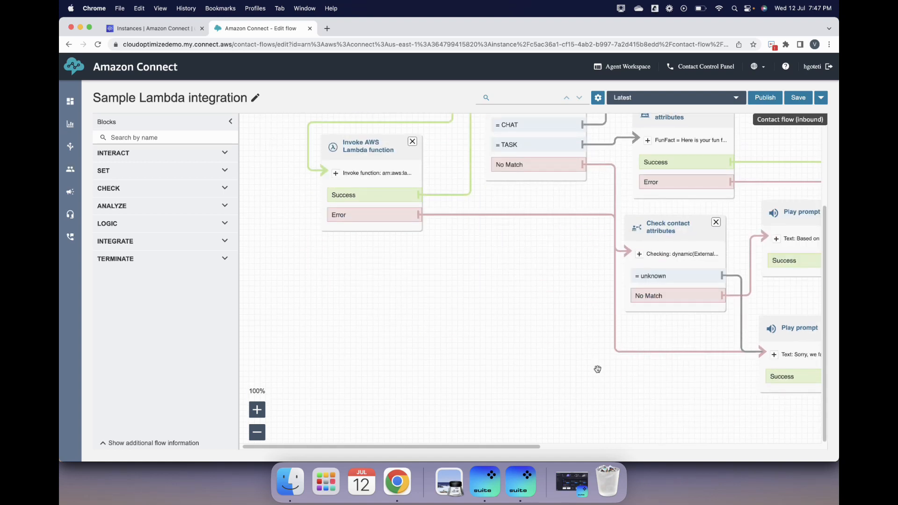
pyautogui.scroll(4, 598, 369)
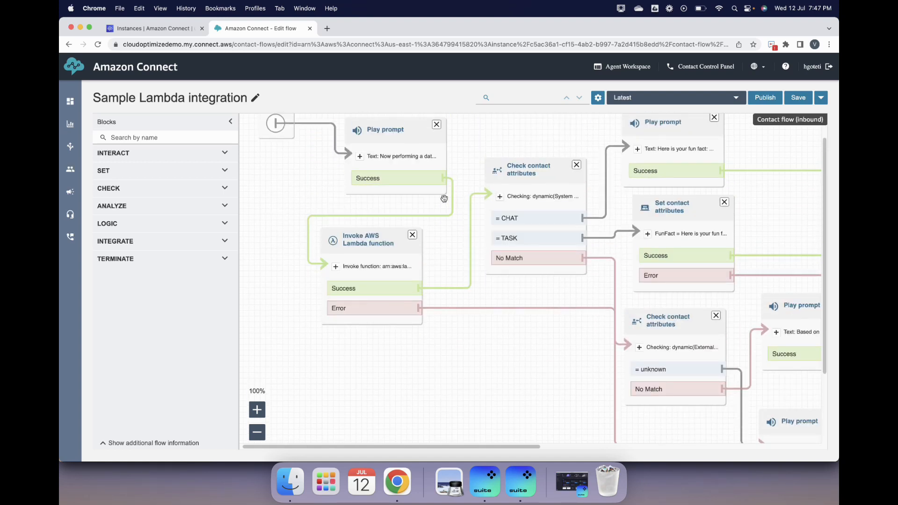
# Step: Return to the dashboard's configuration guide and view the routing profiles
pyautogui.click(94, 99)
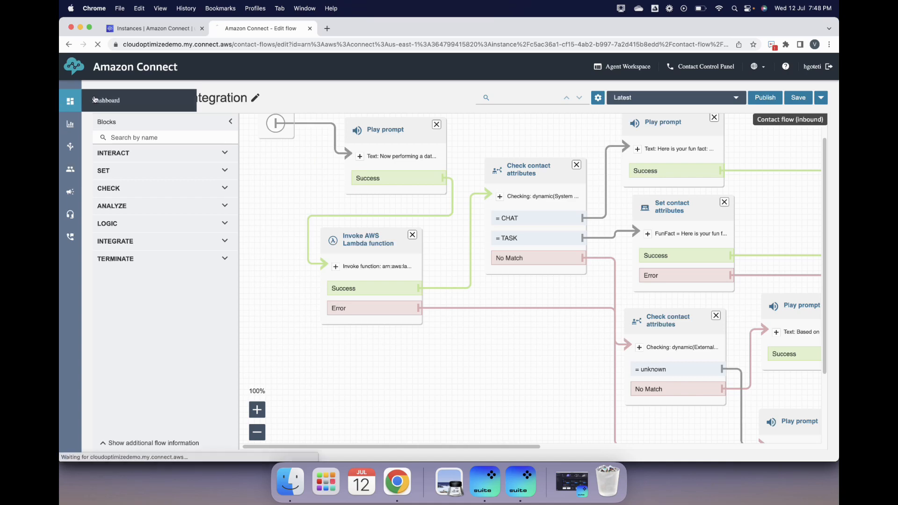
pyautogui.scroll(-3, 448, 298)
pyautogui.scroll(-6, 447, 297)
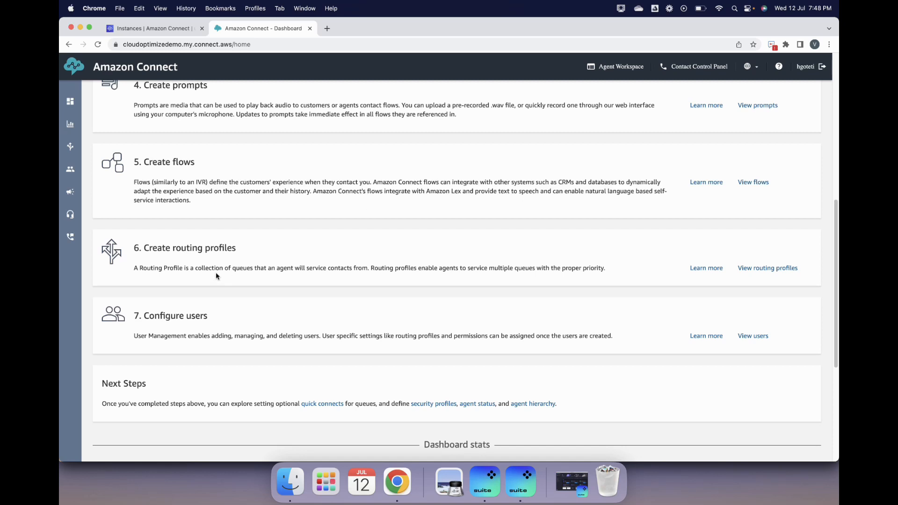
pyautogui.click(789, 268)
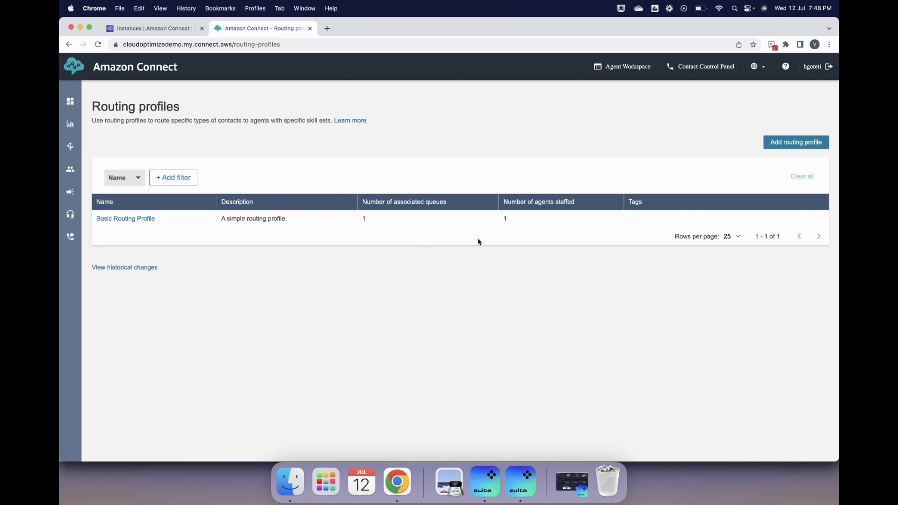
# Step: Start a new routing profile, enable its Chat channel, and check the channel's cross-channel concurrency options
pyautogui.click(814, 143)
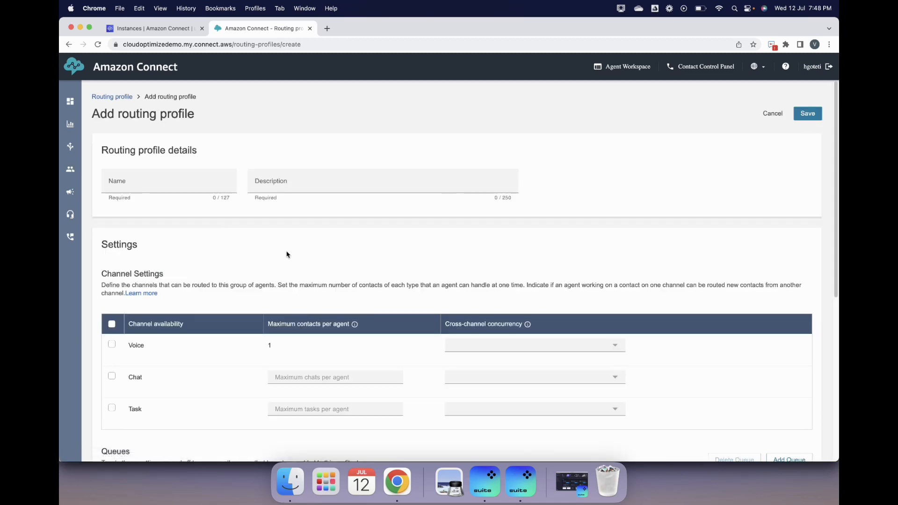
pyautogui.scroll(-5, 333, 279)
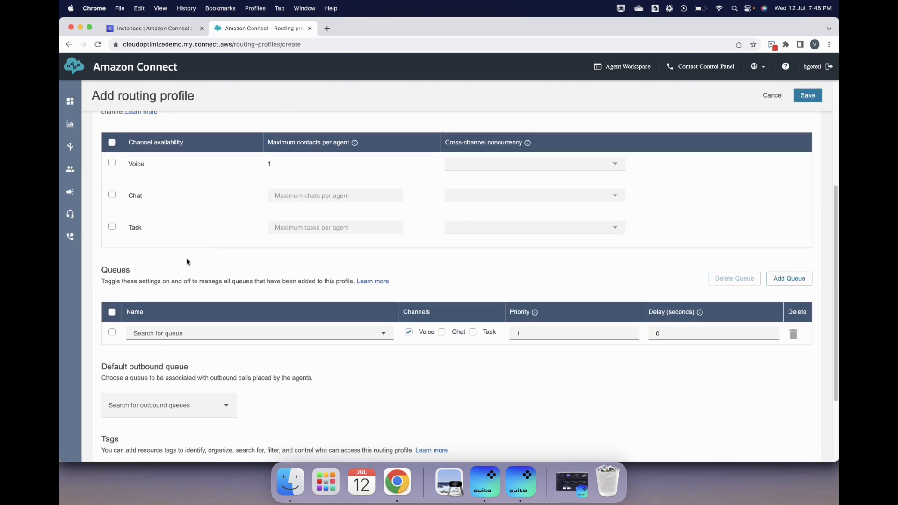
pyautogui.scroll(1, 130, 276)
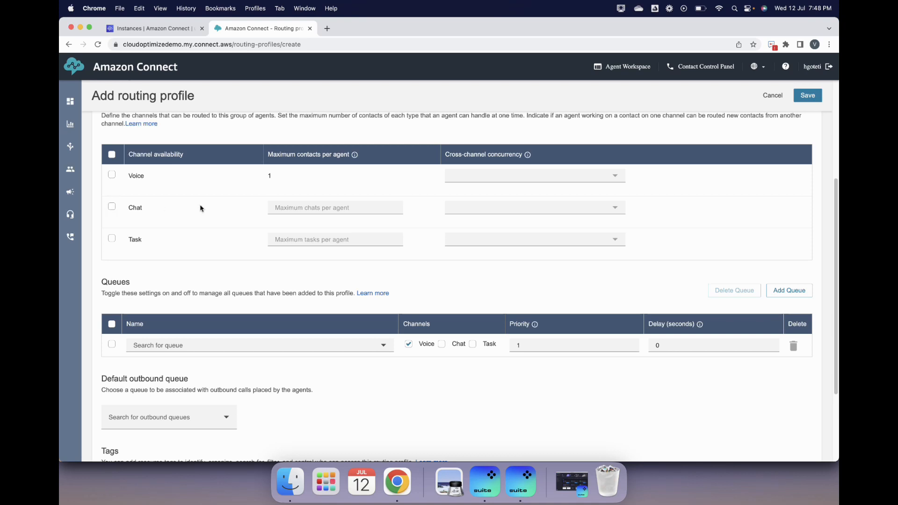
pyautogui.click(112, 208)
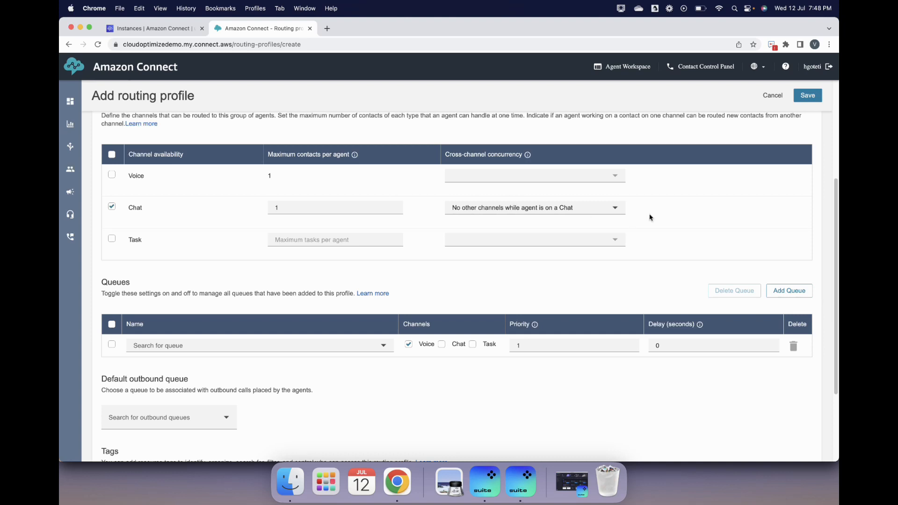
pyautogui.click(615, 208)
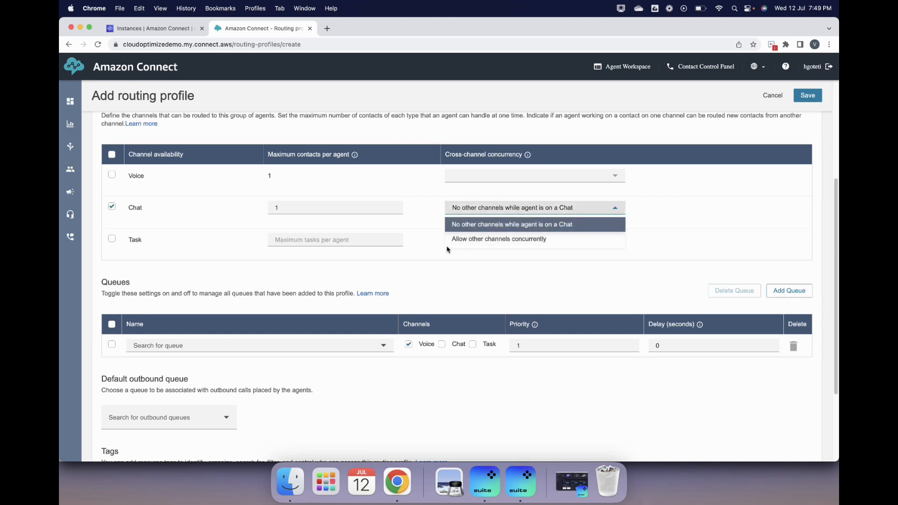
pyautogui.click(676, 193)
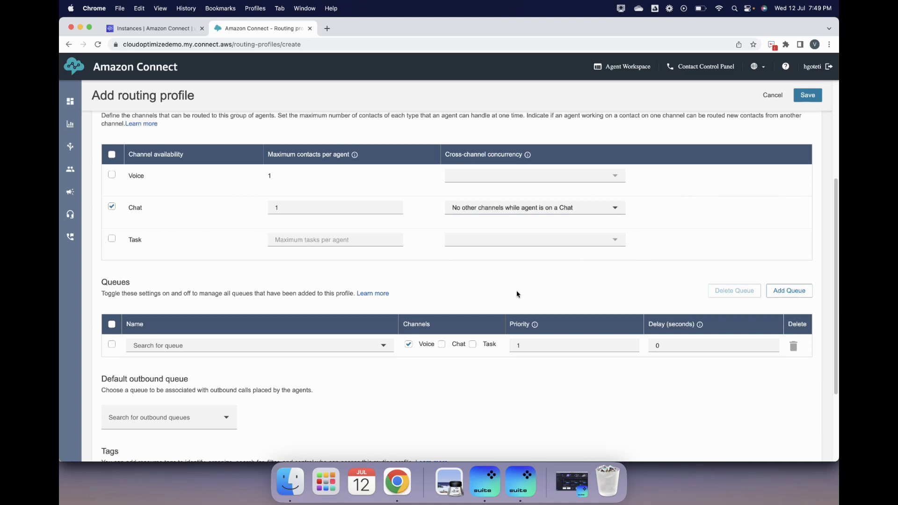
# Step: Assign BasicQueue to the new routing profile, review its details, and discard the unsaved profile
pyautogui.scroll(5, 240, 293)
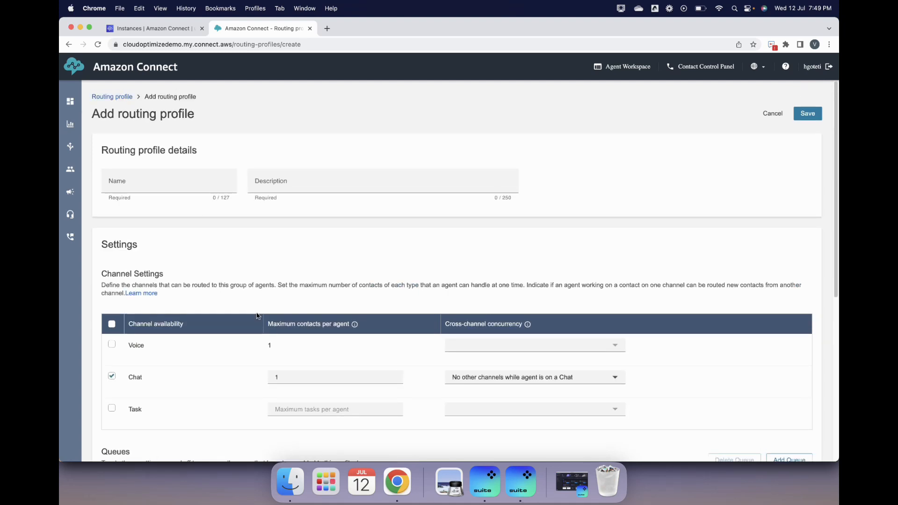
pyautogui.scroll(-5, 243, 370)
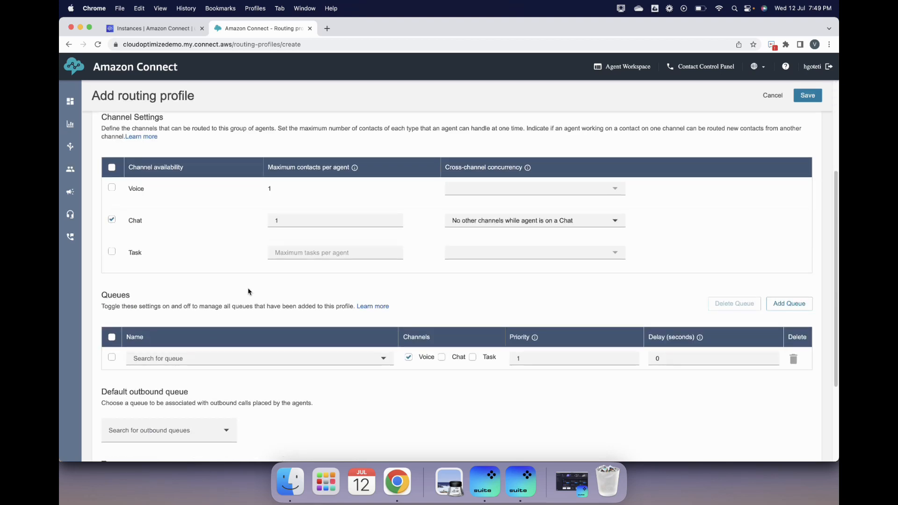
pyautogui.scroll(-4, 248, 292)
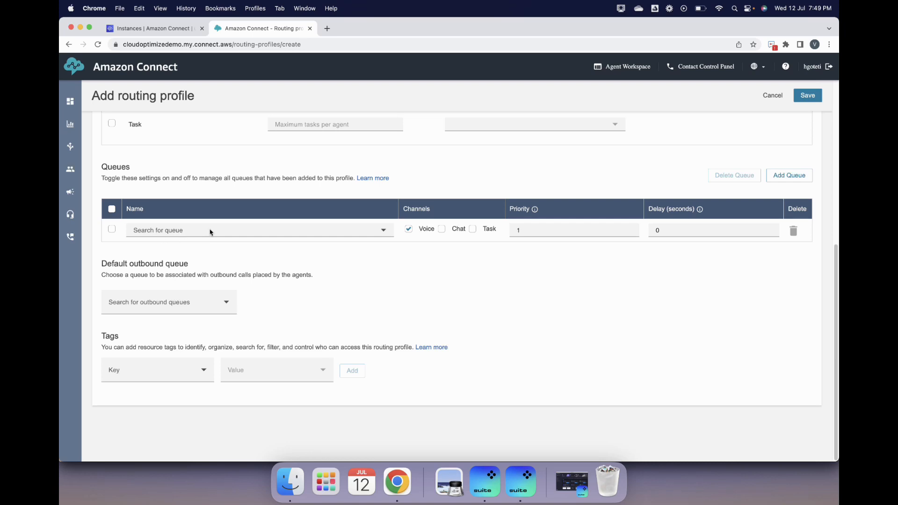
pyautogui.click(385, 231)
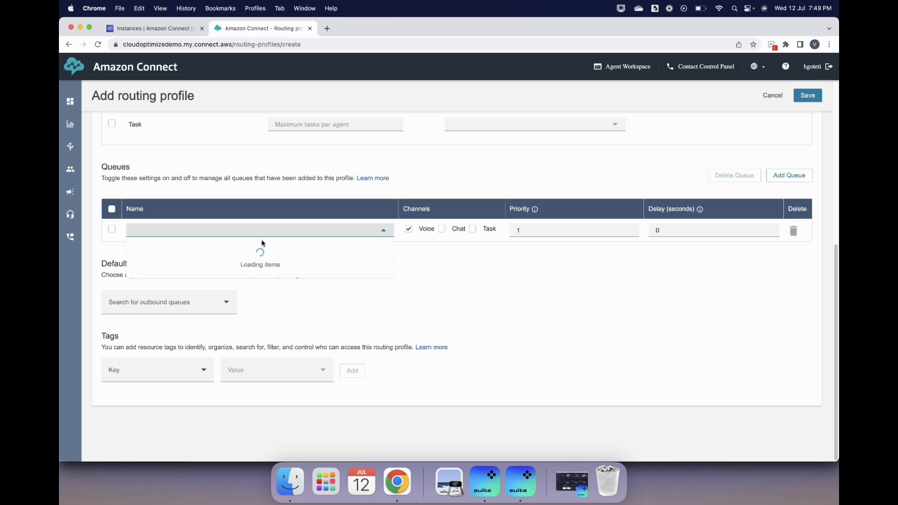
pyautogui.click(296, 247)
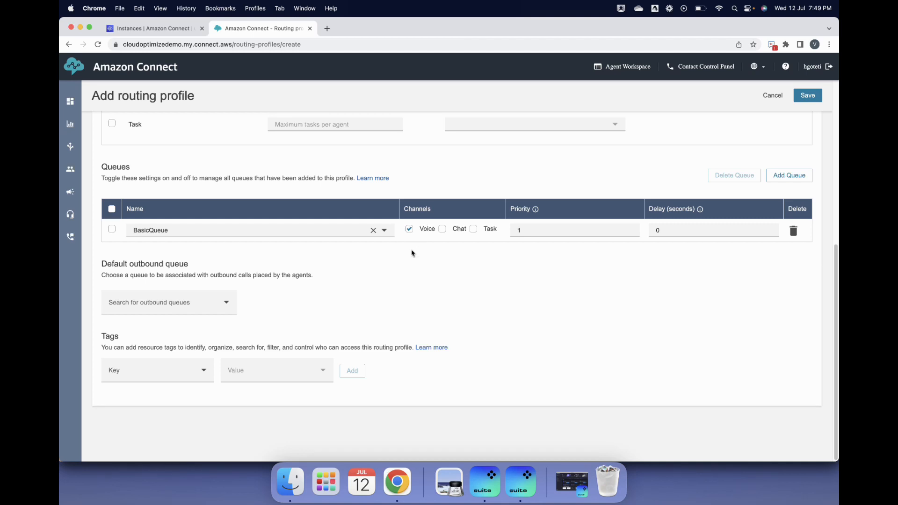
pyautogui.scroll(5, 558, 301)
pyautogui.scroll(2, 588, 363)
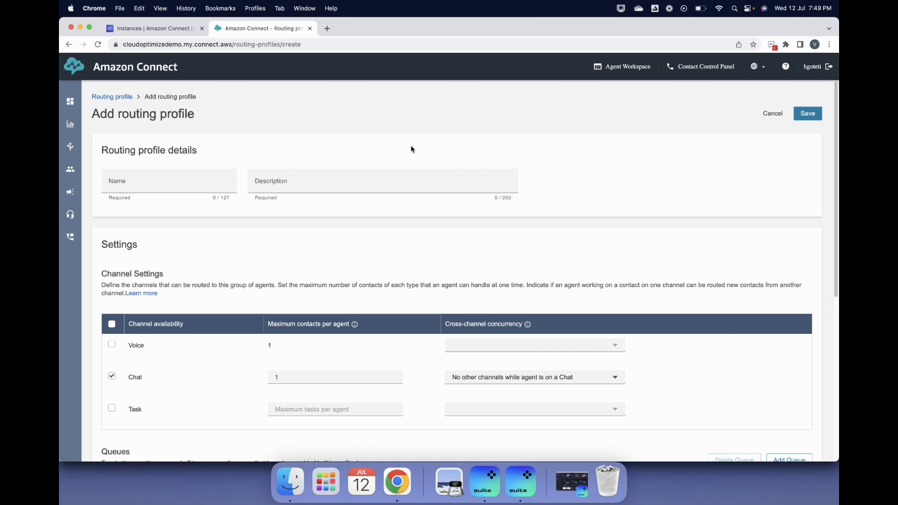
pyautogui.click(773, 117)
pyautogui.click(524, 95)
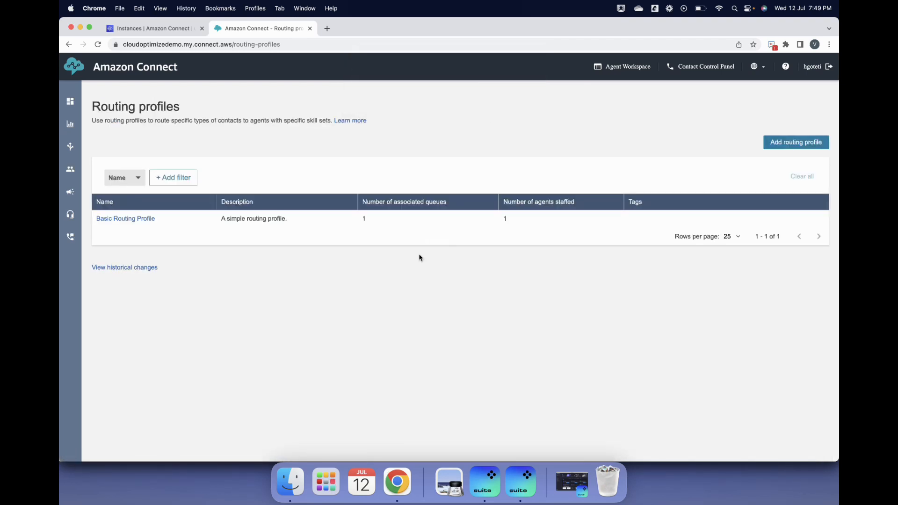
# Step: Return to the dashboard's configuration guide and view the instance's users
pyautogui.click(112, 101)
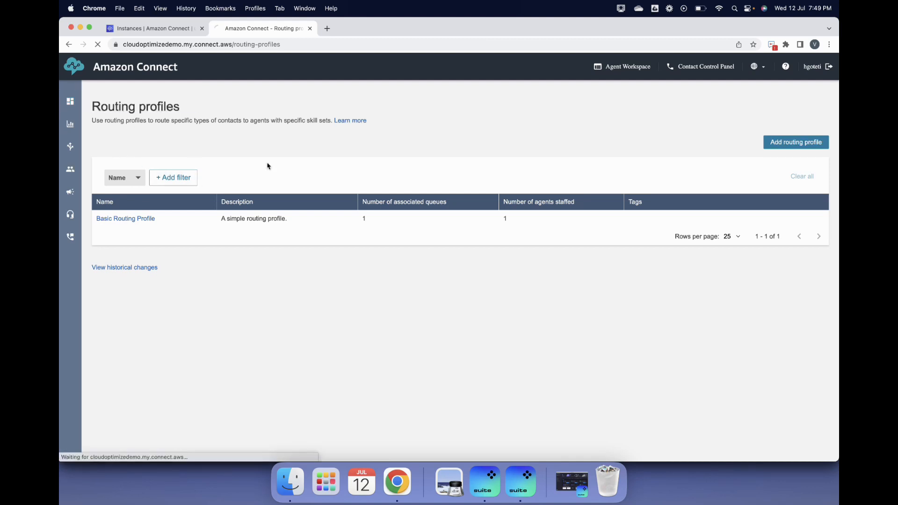
pyautogui.scroll(-4, 503, 279)
pyautogui.scroll(-5, 503, 279)
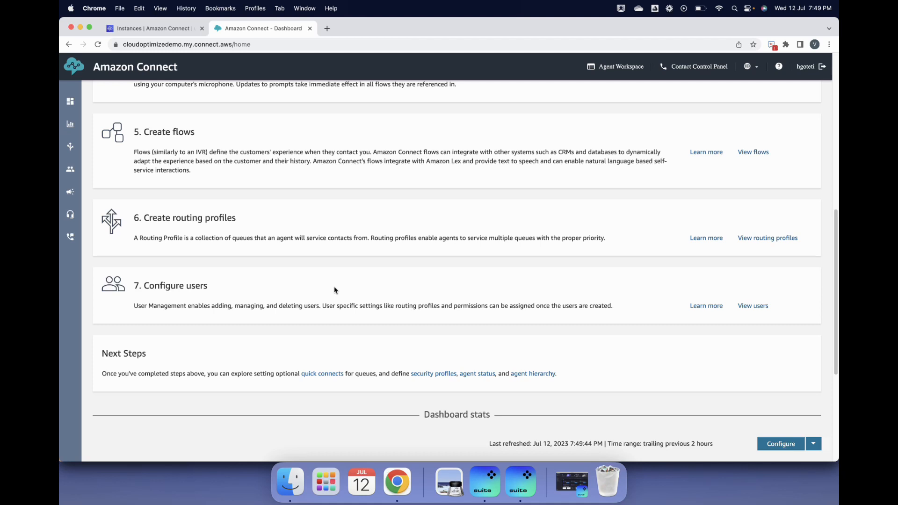
pyautogui.click(754, 306)
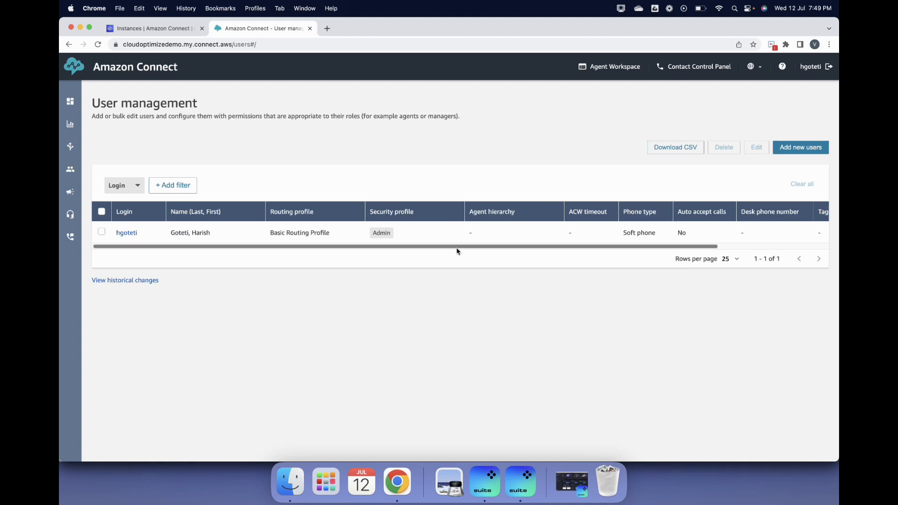
# Step: Review the fields and security profile options for adding a new user, and leave the form without saving
pyautogui.click(811, 147)
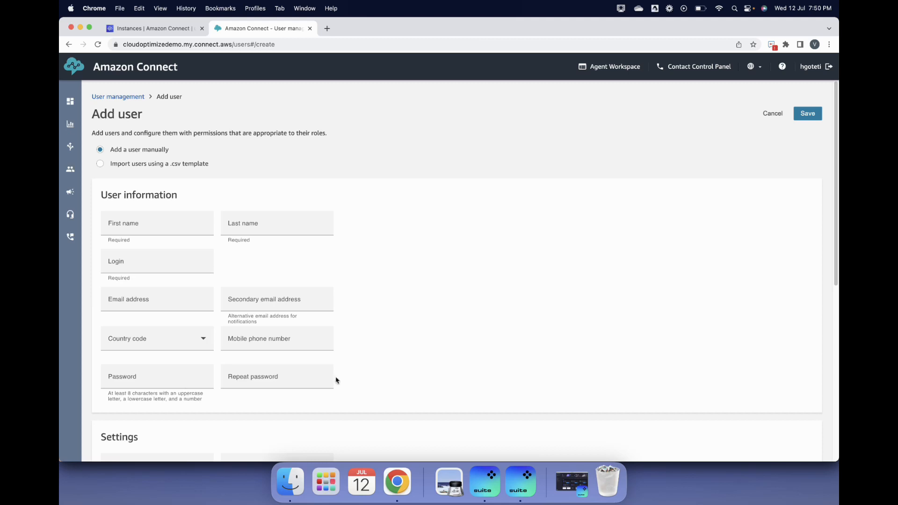
pyautogui.scroll(-5, 245, 395)
pyautogui.scroll(5, 269, 323)
pyautogui.scroll(-5, 173, 306)
pyautogui.click(150, 280)
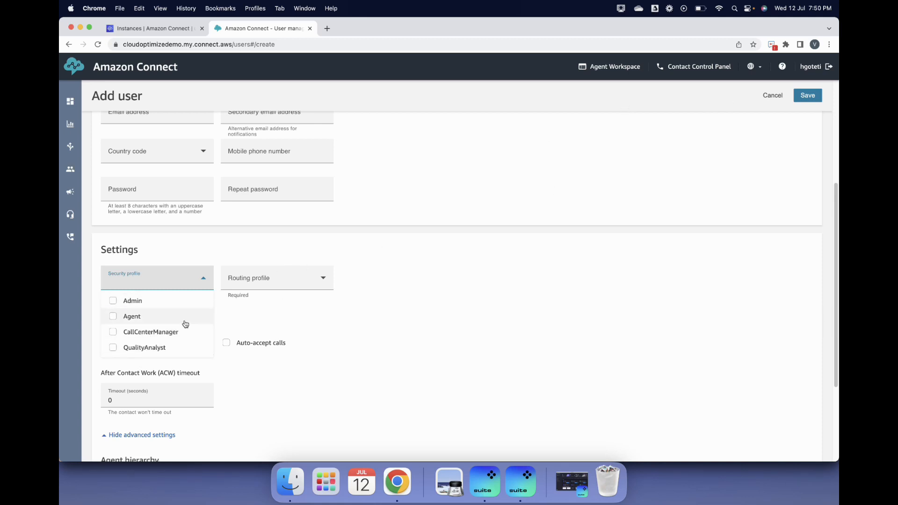
pyautogui.click(773, 95)
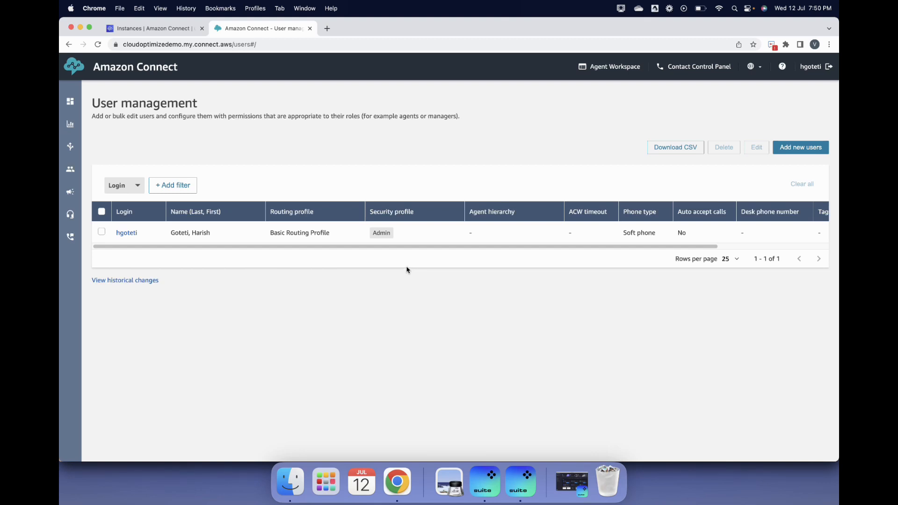
# Step: Download the user list as a CSV file and open the downloaded file
pyautogui.click(656, 149)
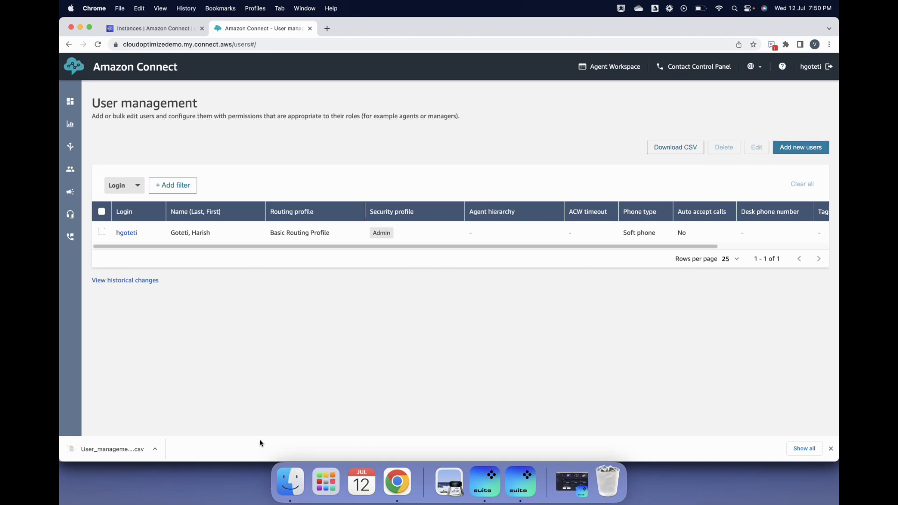
pyautogui.click(155, 449)
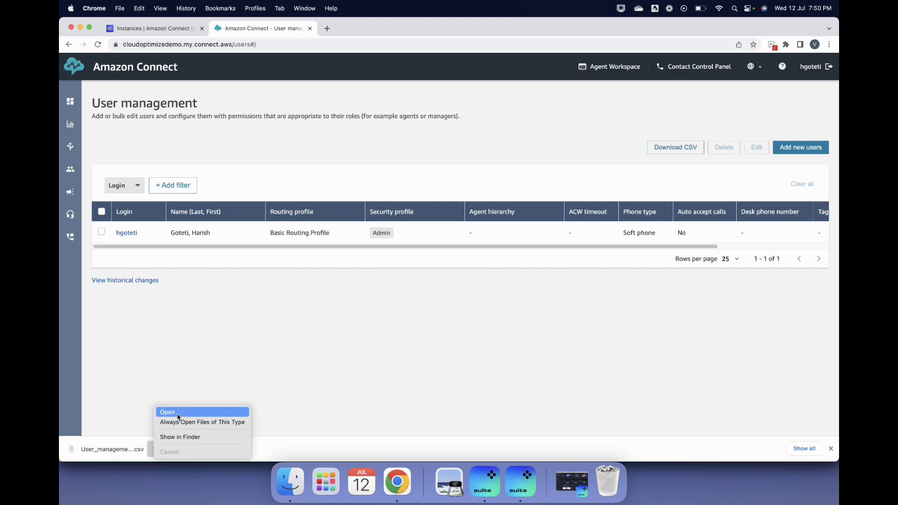
pyautogui.rightClick(125, 452)
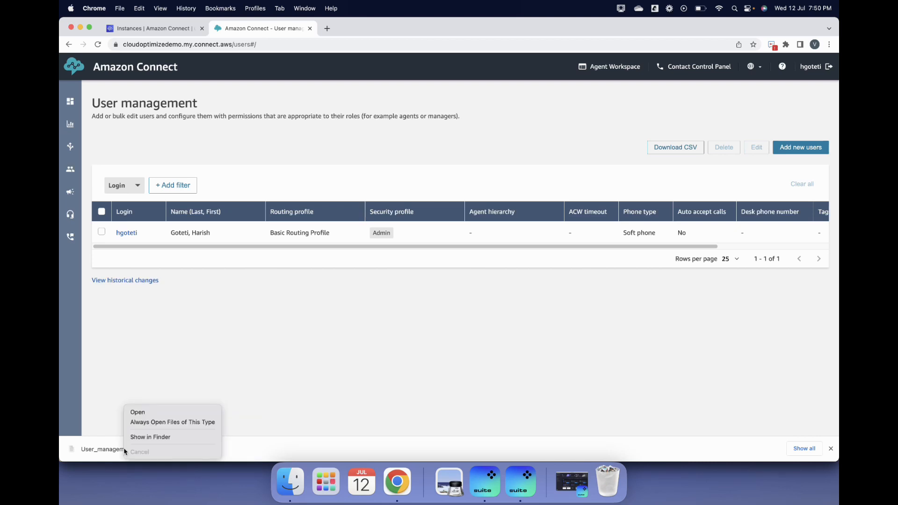
pyautogui.click(136, 412)
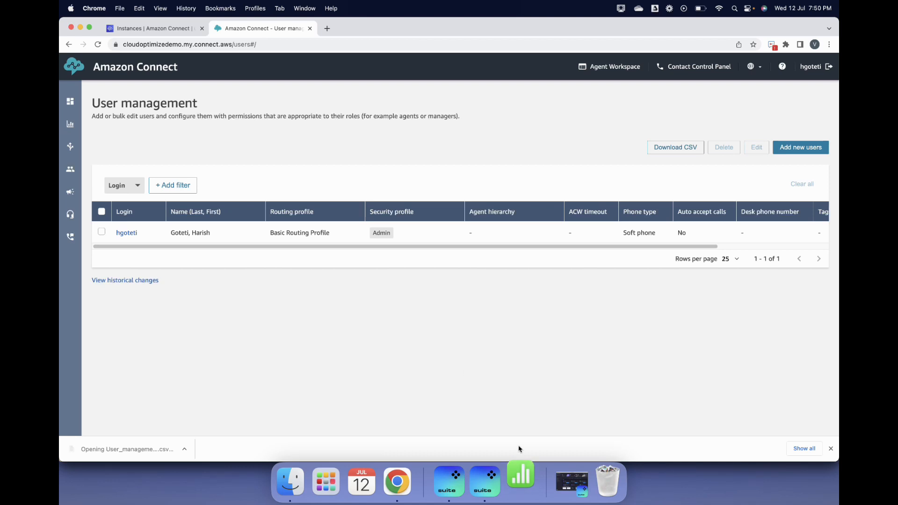
# Step: View the downloaded user list in Numbers, then close the spreadsheet and dismiss the file chooser
pyautogui.click(520, 477)
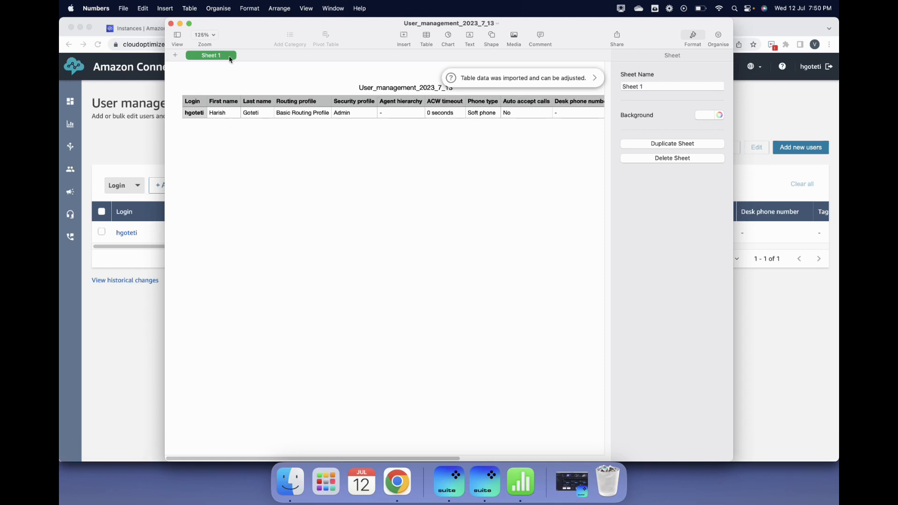
pyautogui.click(171, 24)
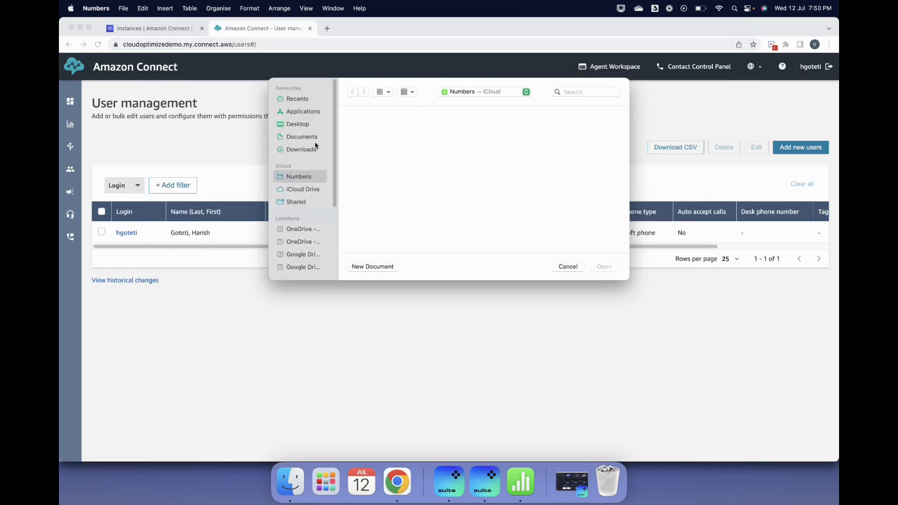
pyautogui.click(568, 267)
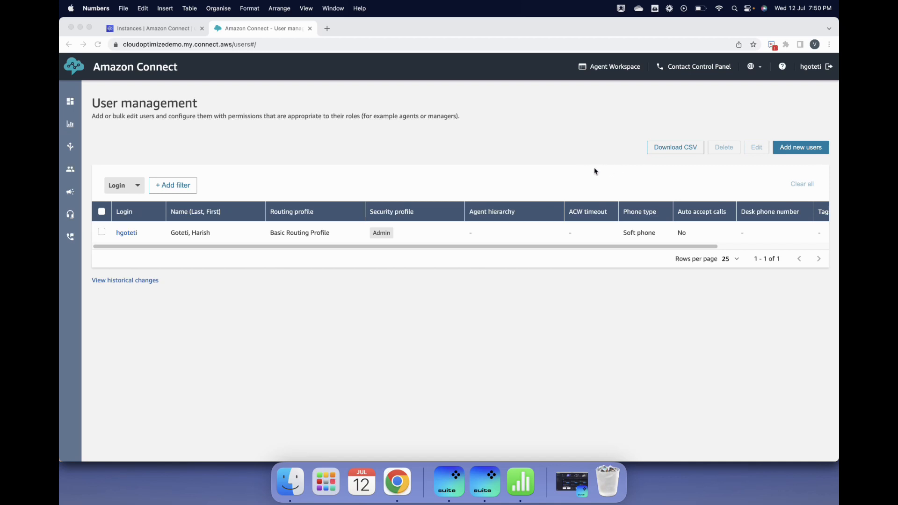
# Step: Return to the Amazon Connect dashboard in Chrome and toggle the configuration guide off and back on
pyautogui.click(71, 103)
pyautogui.click(71, 103)
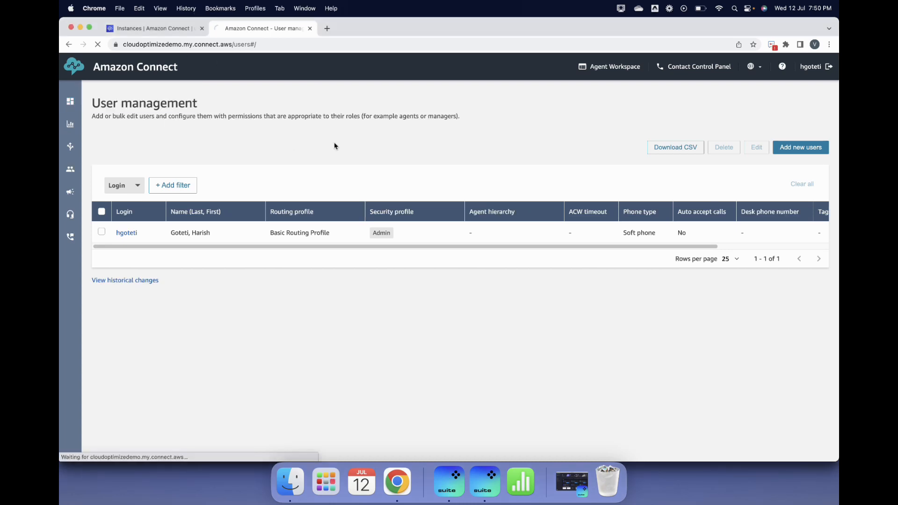
pyautogui.scroll(-5, 606, 322)
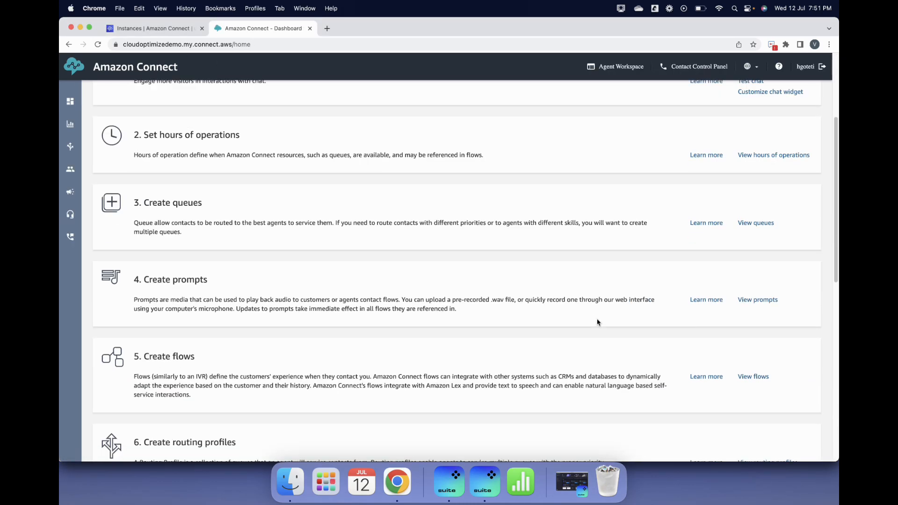
pyautogui.scroll(5, 597, 322)
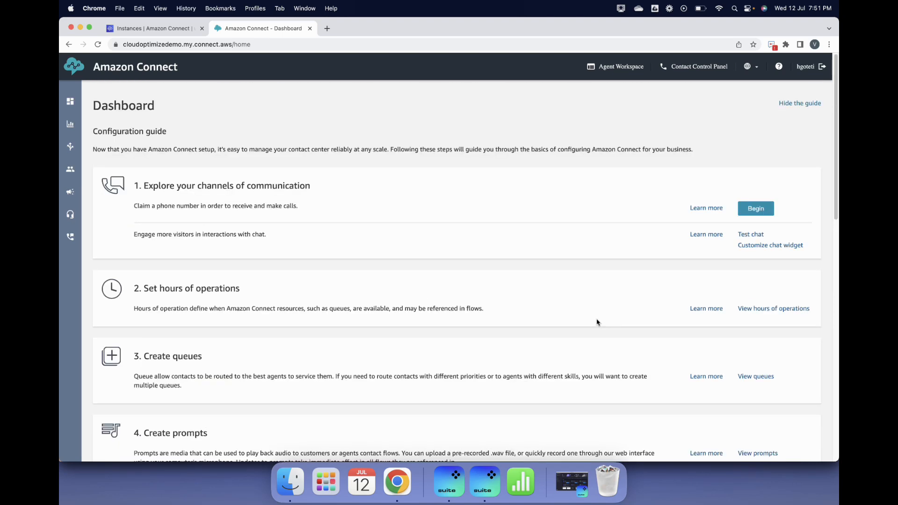
pyautogui.click(794, 104)
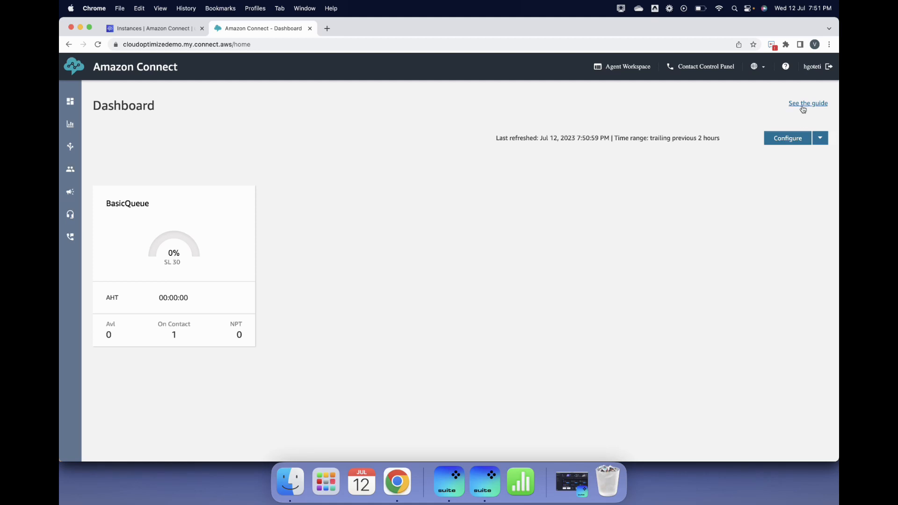
pyautogui.click(803, 104)
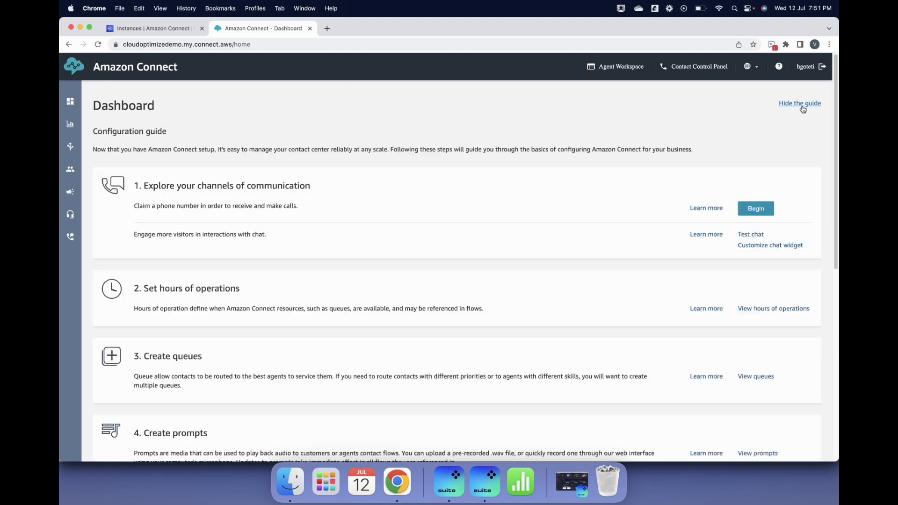
# Step: Review the configuration guide's seven setup steps, the Next Steps section and the dashboard stats for BasicQueue
pyautogui.scroll(-10, 513, 311)
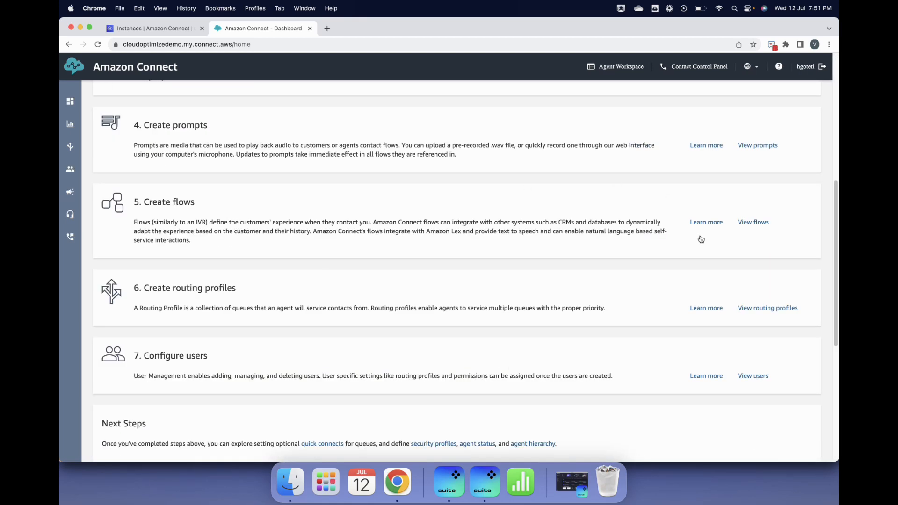
pyautogui.scroll(10, 645, 330)
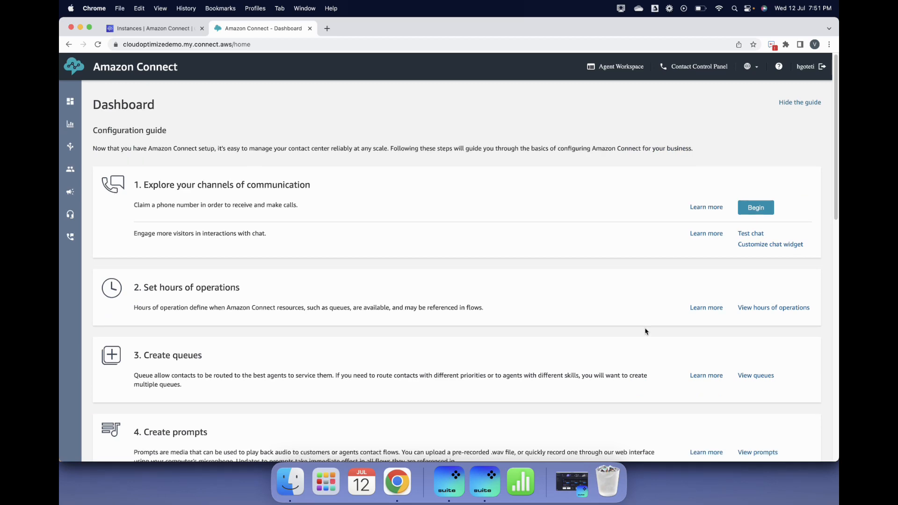
pyautogui.scroll(-15, 646, 331)
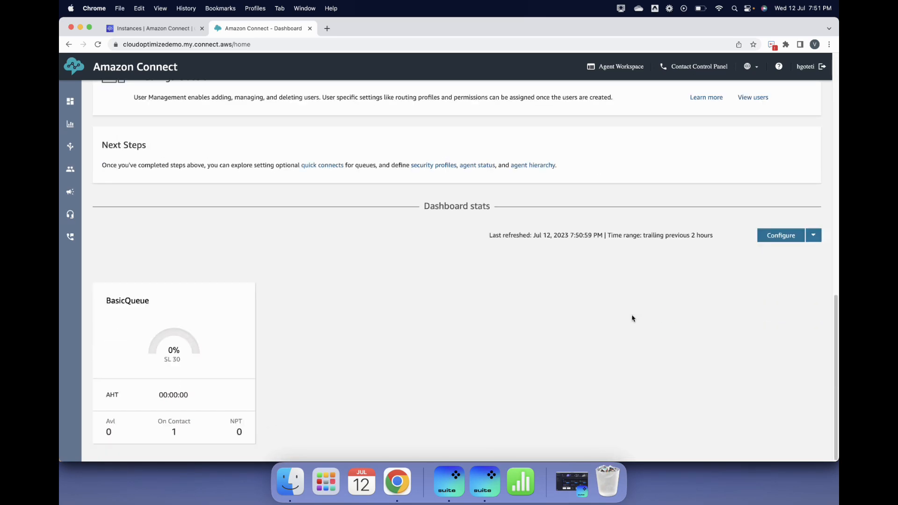
pyautogui.scroll(5, 632, 318)
pyautogui.scroll(-5, 142, 397)
pyautogui.scroll(5, 435, 365)
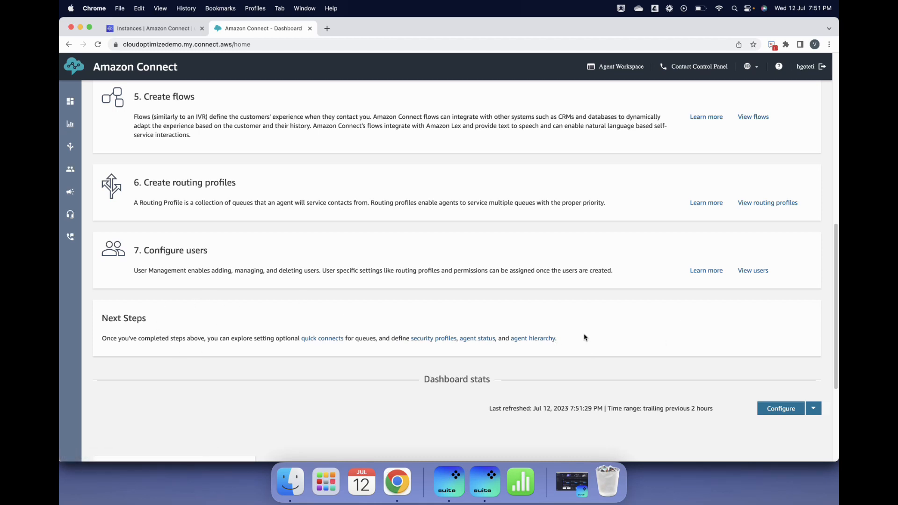
pyautogui.scroll(4, 584, 337)
pyautogui.scroll(-3, 584, 337)
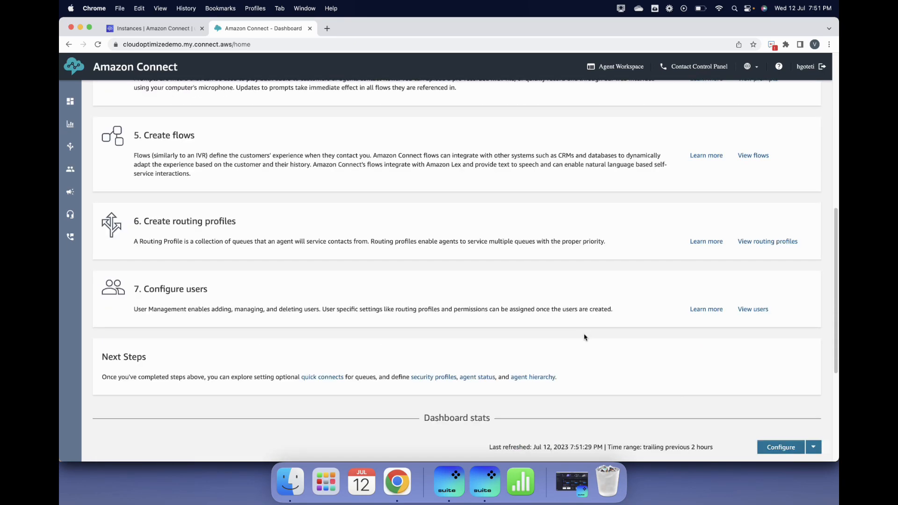
pyautogui.scroll(10, 584, 337)
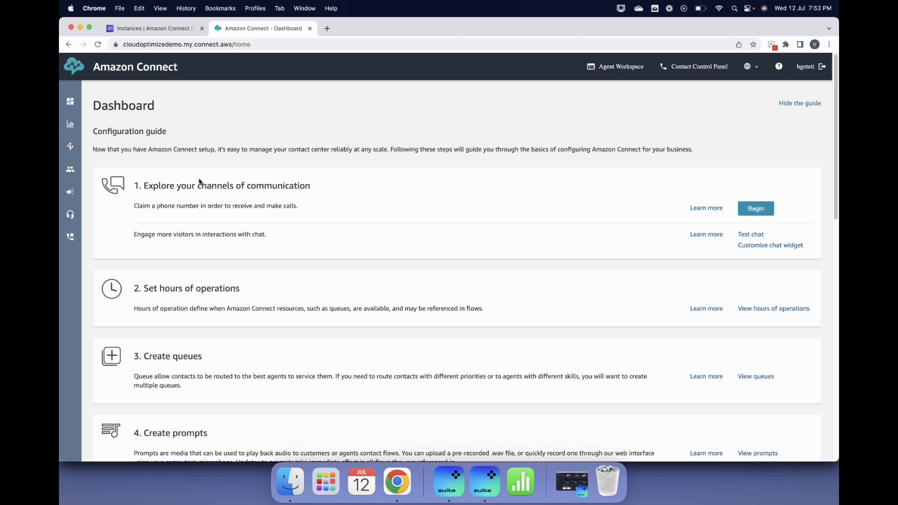
pyautogui.scroll(-10, 200, 182)
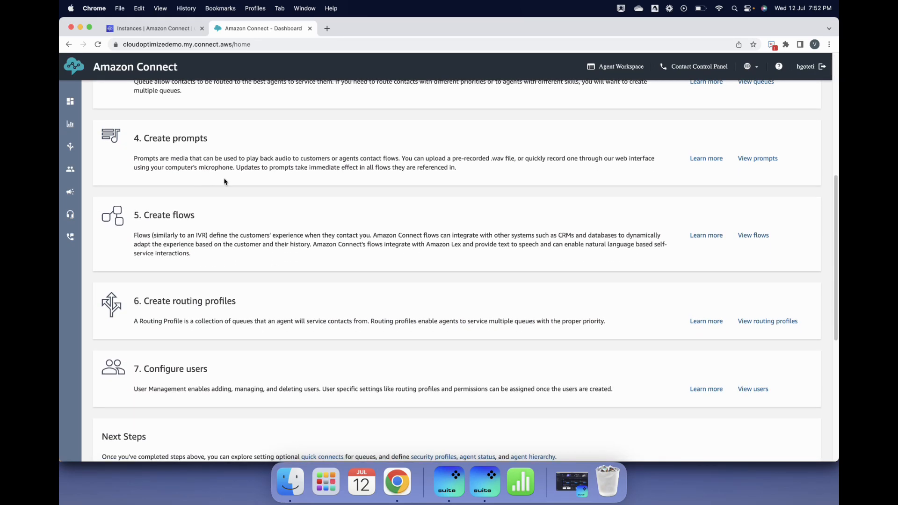
pyautogui.scroll(-3, 428, 214)
pyautogui.scroll(4, 428, 214)
pyautogui.scroll(10, 430, 215)
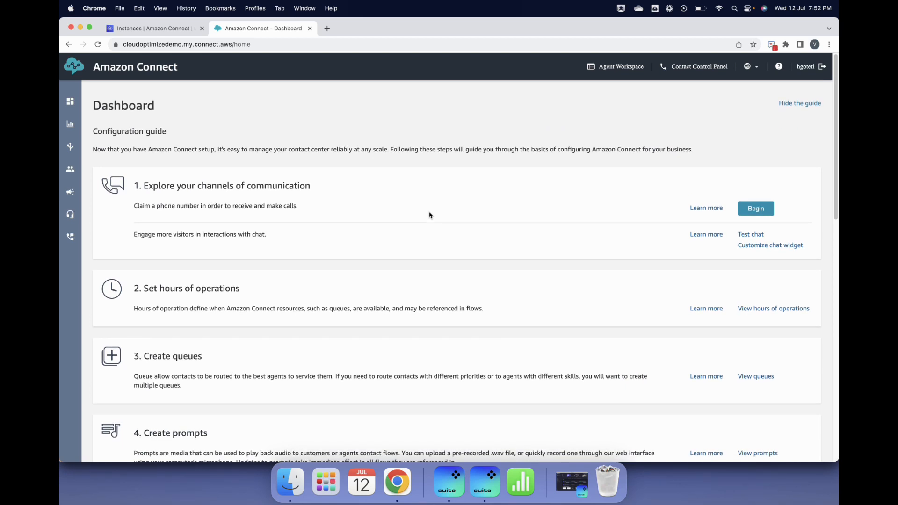